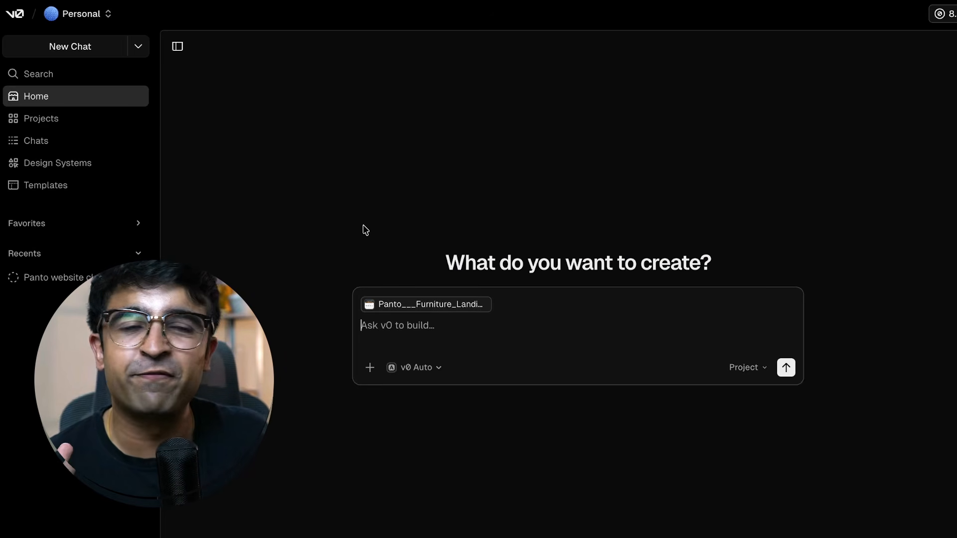
# Step: Submit a prompt for a landing page with top navigation, footer, functional carousel and tab bar, giving full freedom for animations and transitions
pyautogui.write('Give me a landing page with proper top navgation footer, a functional carousel and a tab bar as well. I give you full freedom to animation and add transitions to different elements.')
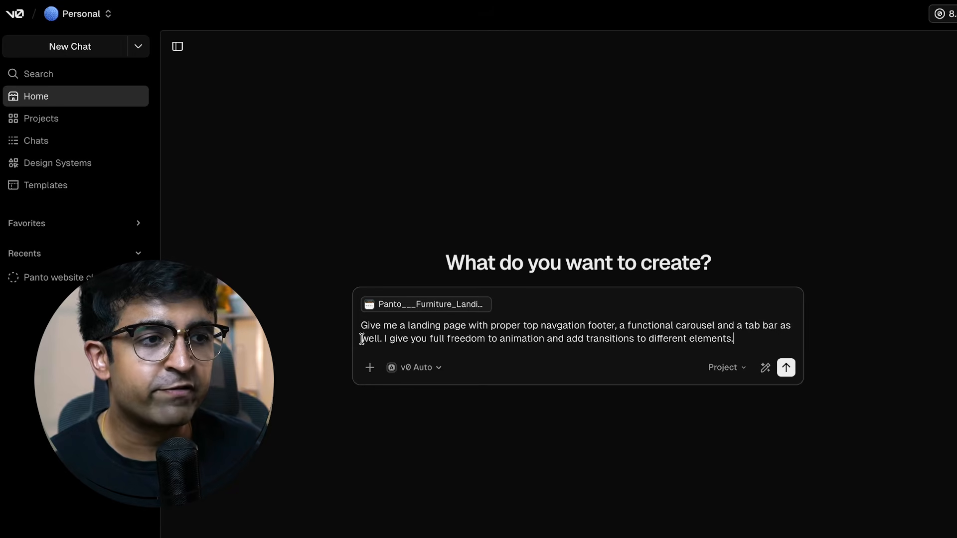
pyautogui.moveTo(375, 331); pyautogui.dragTo(539, 330)
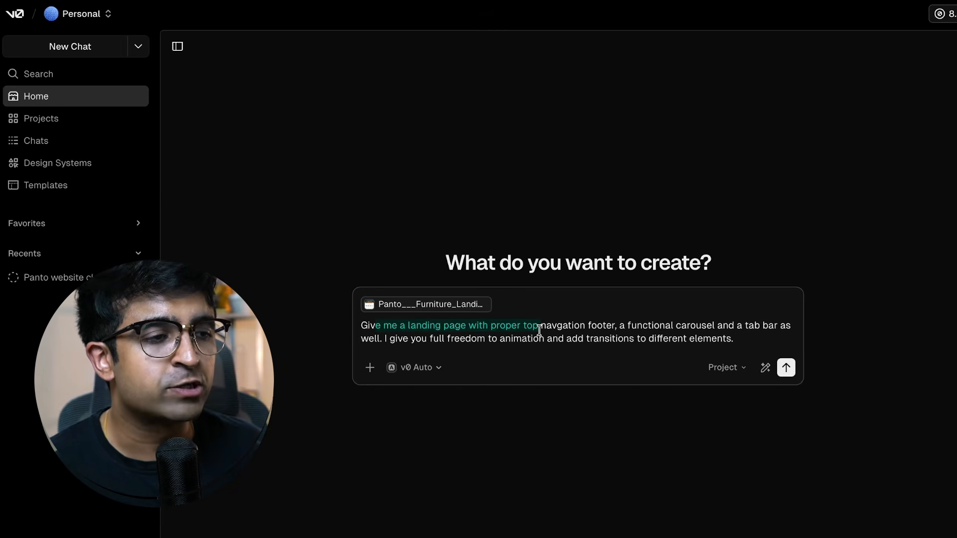
pyautogui.click(586, 326)
pyautogui.write(',')
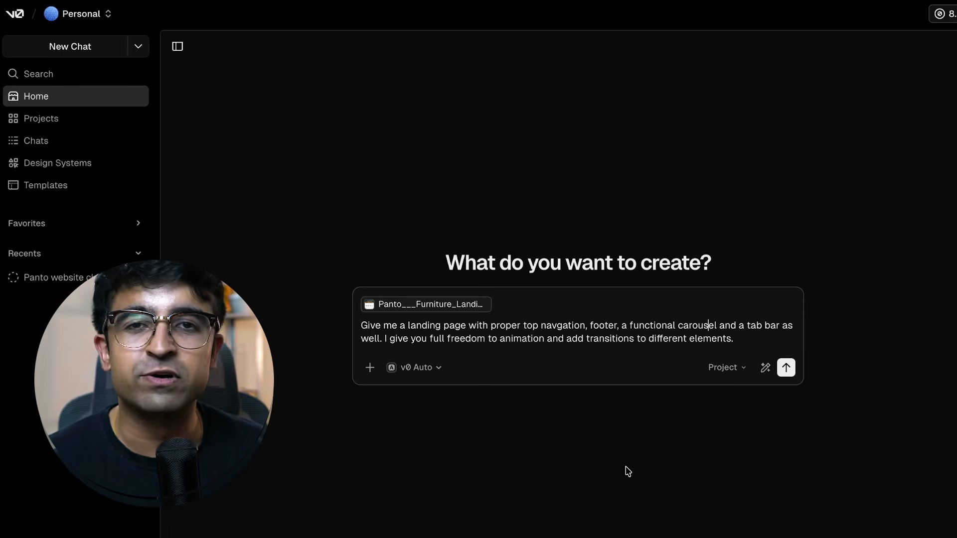
pyautogui.click(784, 368)
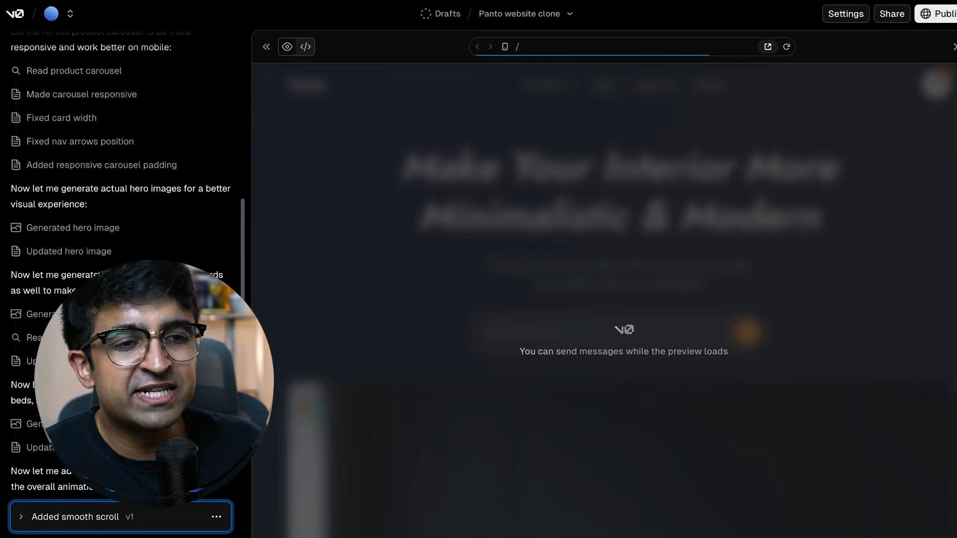
# Step: Review the generation log and try the Furniture menu and the search field in the page preview
pyautogui.scroll(6, 52, 171)
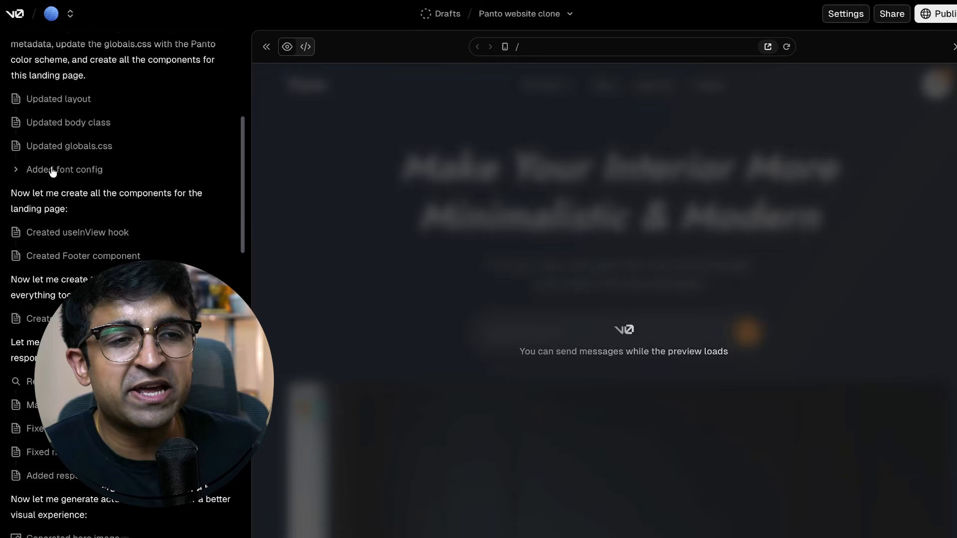
pyautogui.scroll(-2, 15, 274)
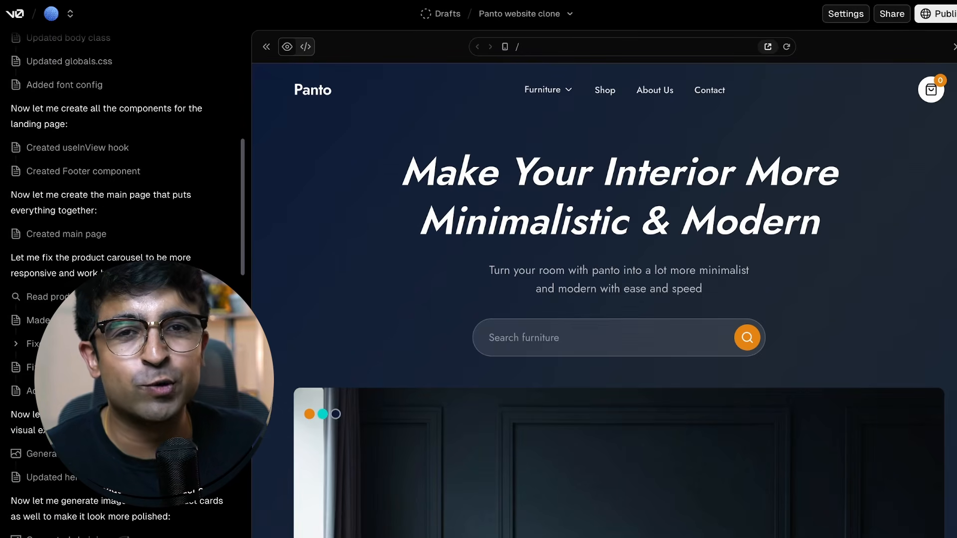
pyautogui.click(549, 91)
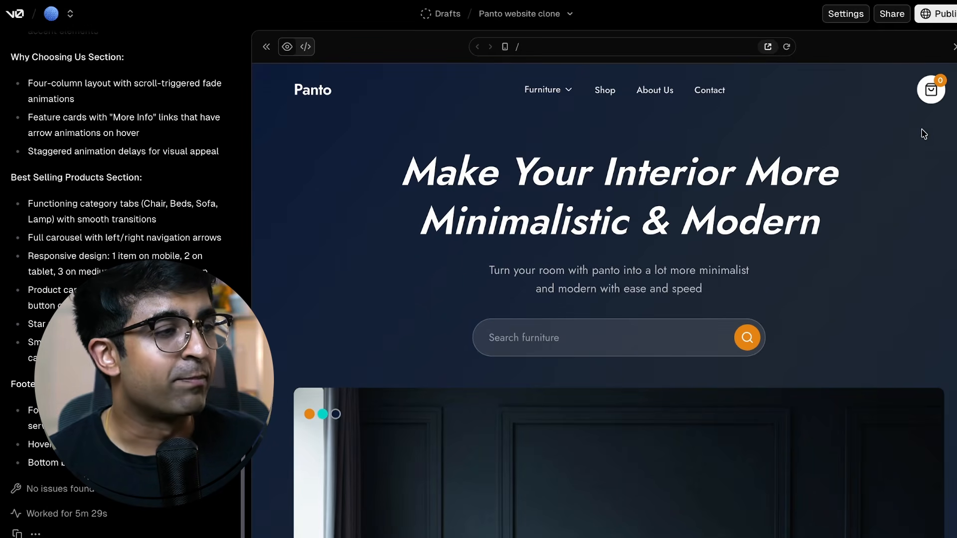
pyautogui.scroll(-1, 704, 200)
pyautogui.click(602, 328)
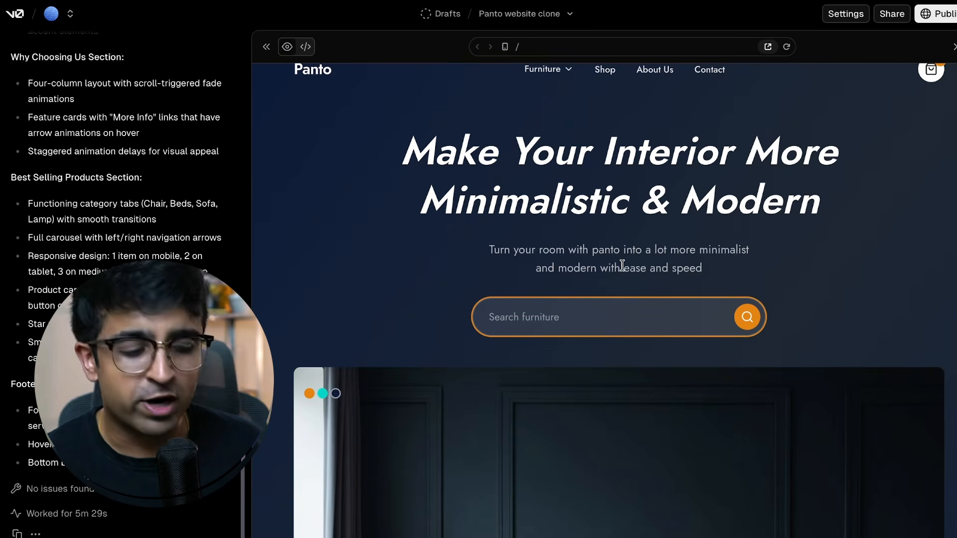
pyautogui.write('s')
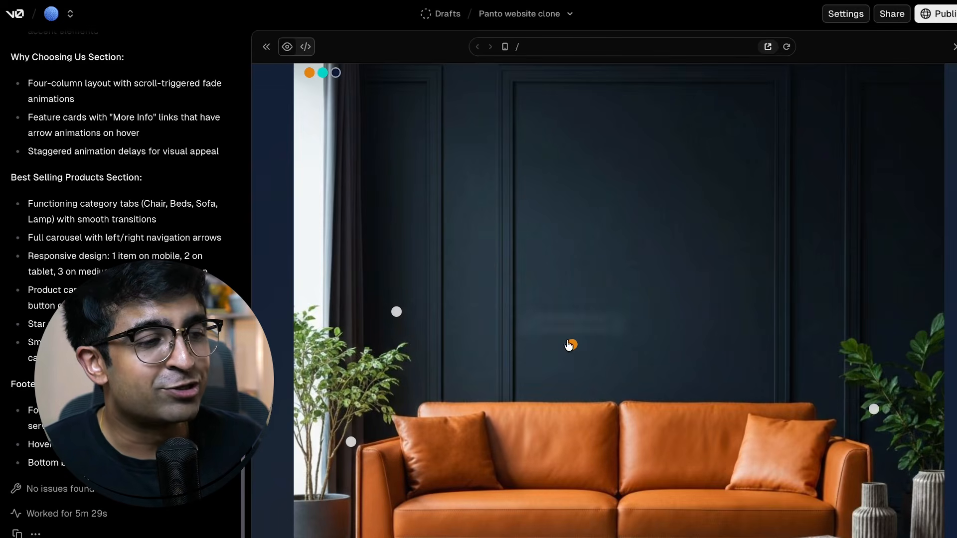
# Step: Inspect the product hotspots on the hero sofa image, including the stool and the sofa markers
pyautogui.moveTo(361, 431)
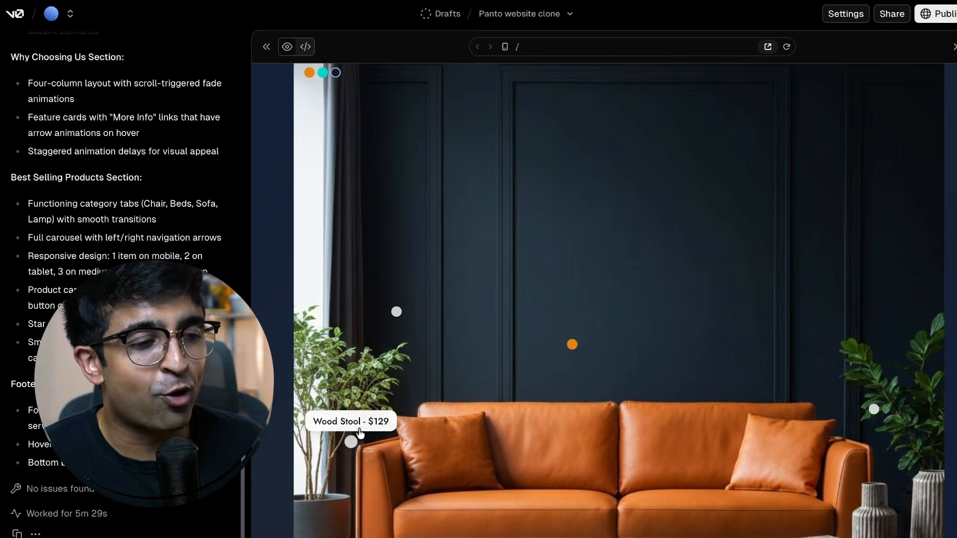
pyautogui.moveTo(572, 345)
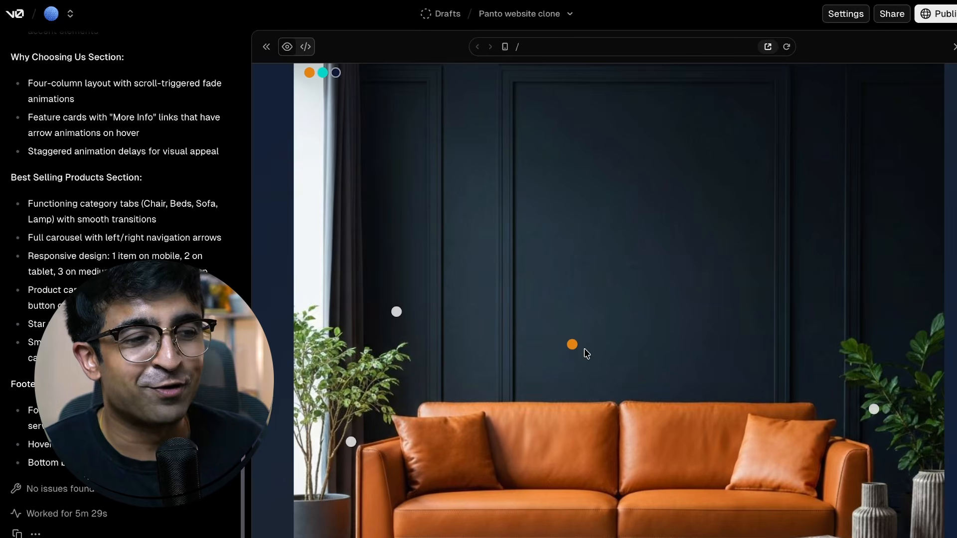
pyautogui.scroll(1, 518, 436)
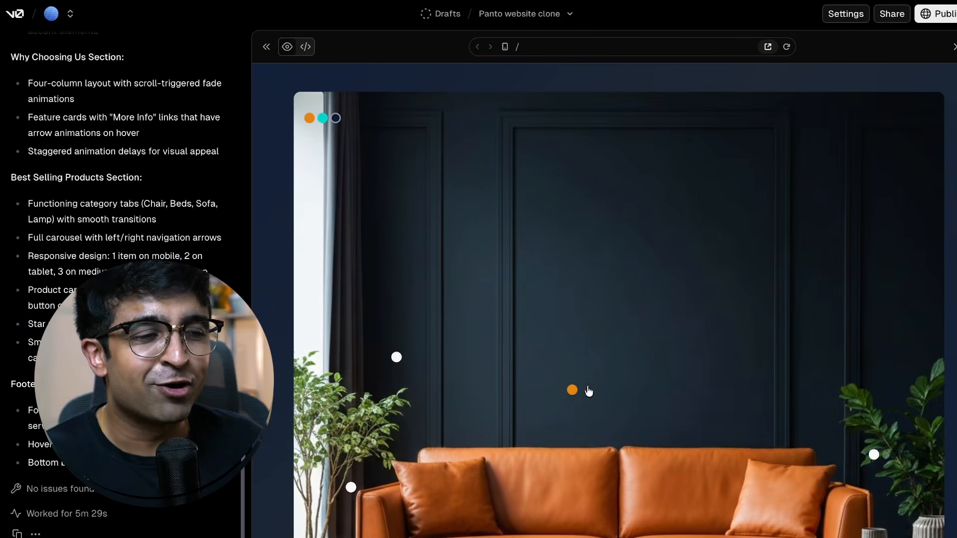
pyautogui.moveTo(572, 397)
# Step: Switch the Best Selling Product section through Beds, Sofa and Lamp, ending back on Chair
pyautogui.scroll(-5, 572, 398)
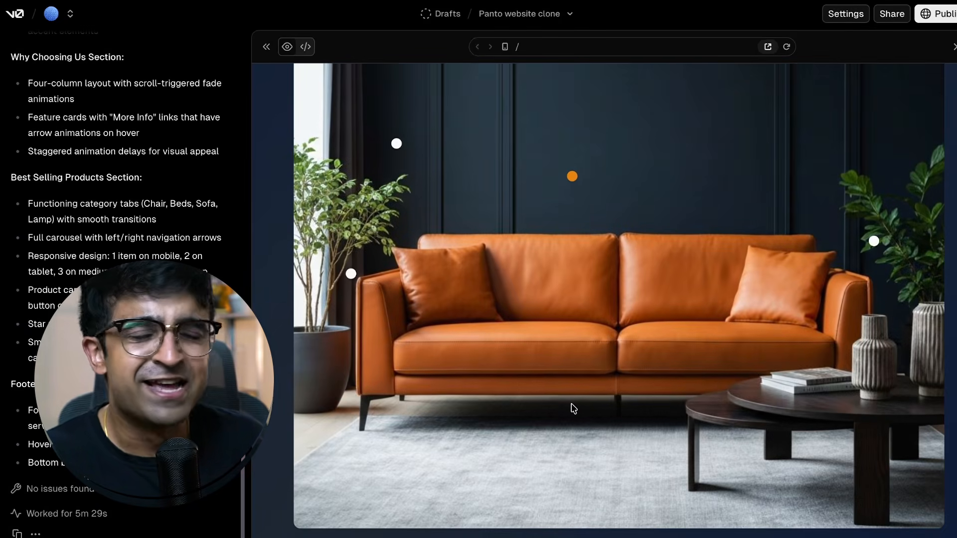
pyautogui.scroll(-4, 557, 355)
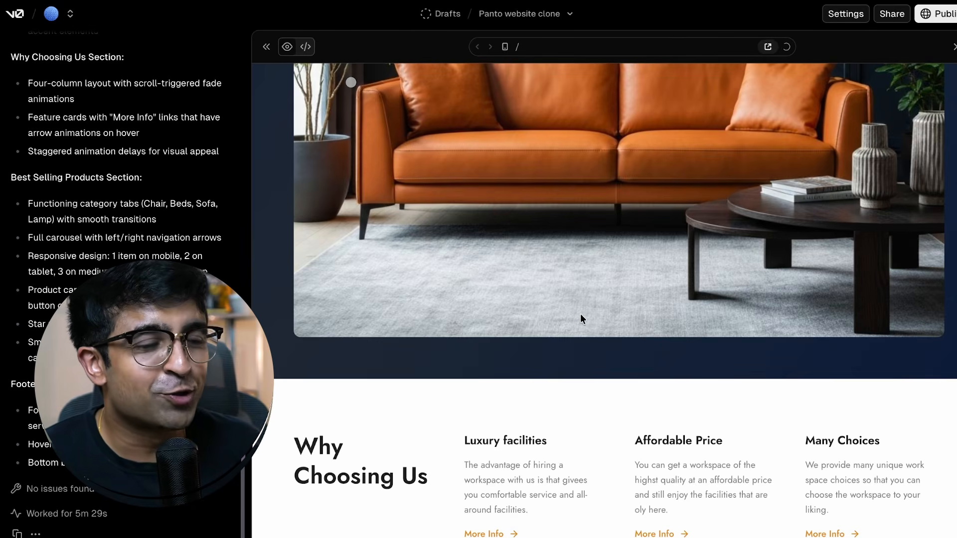
pyautogui.scroll(-10, 495, 324)
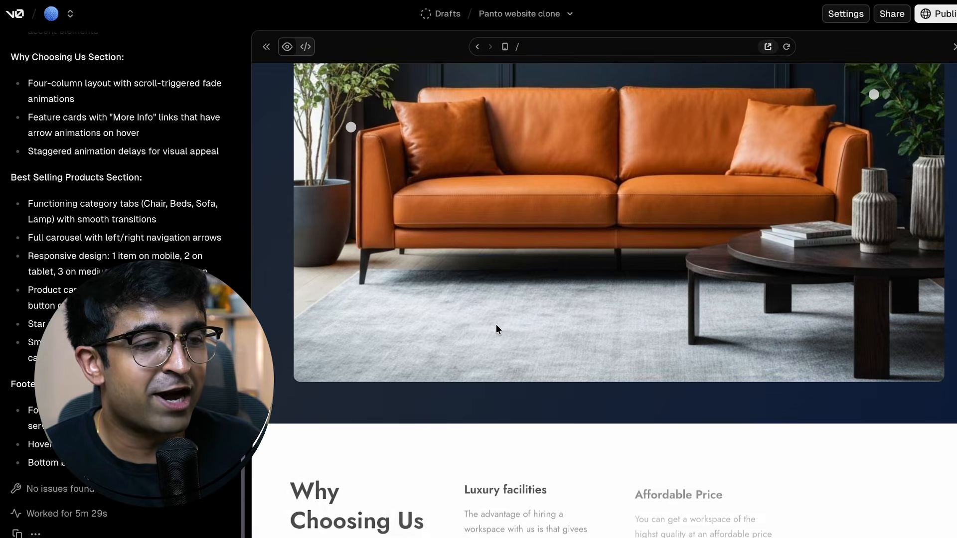
pyautogui.scroll(-10, 495, 324)
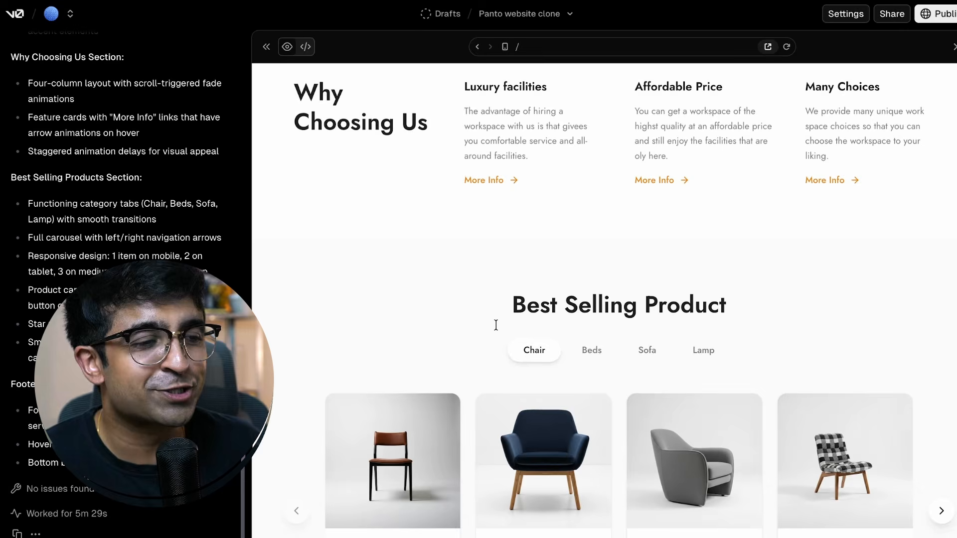
pyautogui.scroll(1, 581, 261)
pyautogui.click(599, 295)
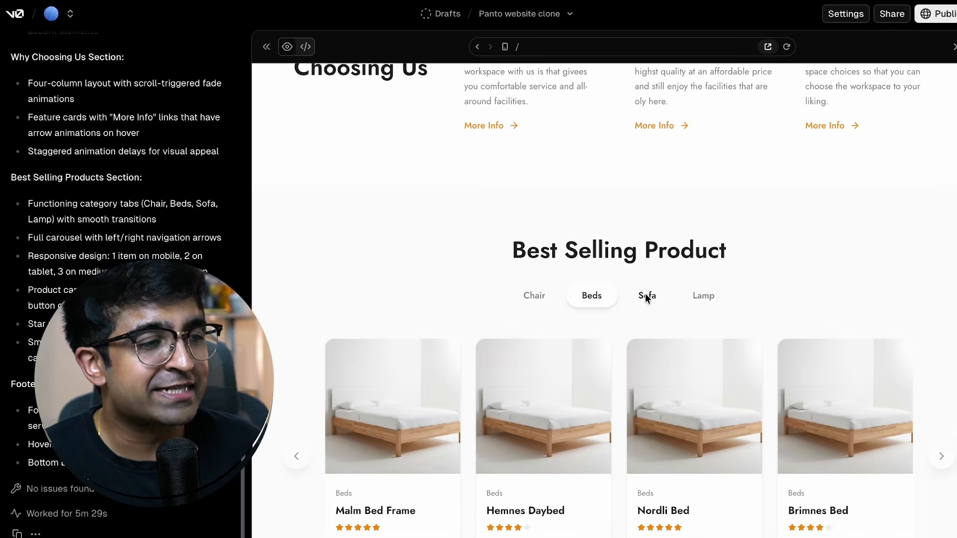
pyautogui.click(645, 298)
pyautogui.click(713, 294)
pyautogui.click(529, 298)
# Step: Advance the chair carousel to its end and check the product cards and footer below it
pyautogui.click(945, 465)
pyautogui.click(942, 457)
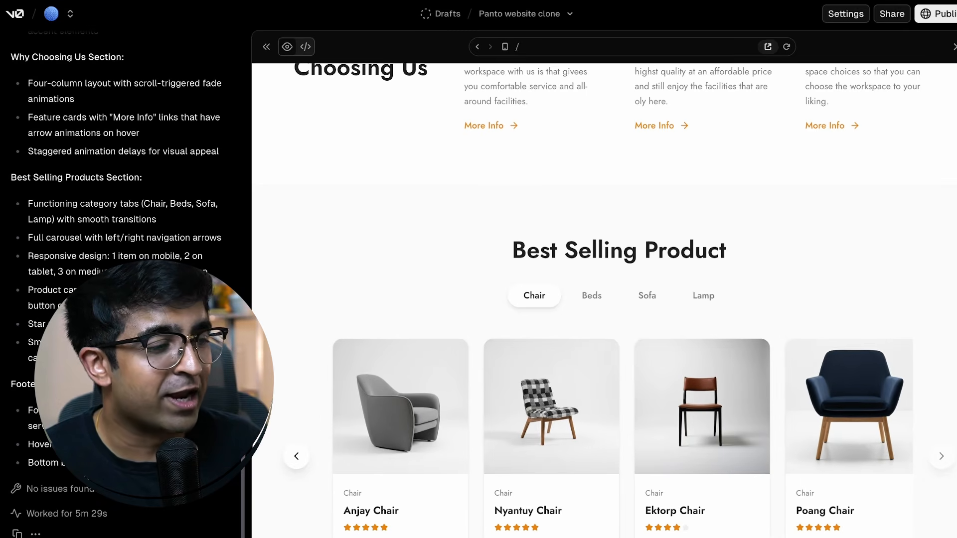
pyautogui.scroll(-4, 691, 435)
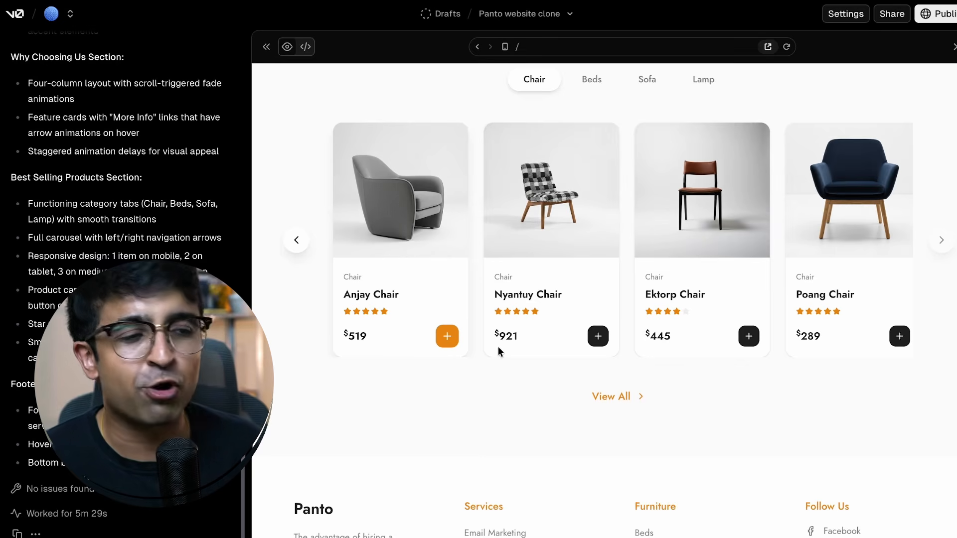
pyautogui.scroll(-2, 491, 344)
# Step: Show the preview at mobile size and test opening and closing the site's navigation menu
pyautogui.click(505, 47)
pyautogui.scroll(15, 613, 233)
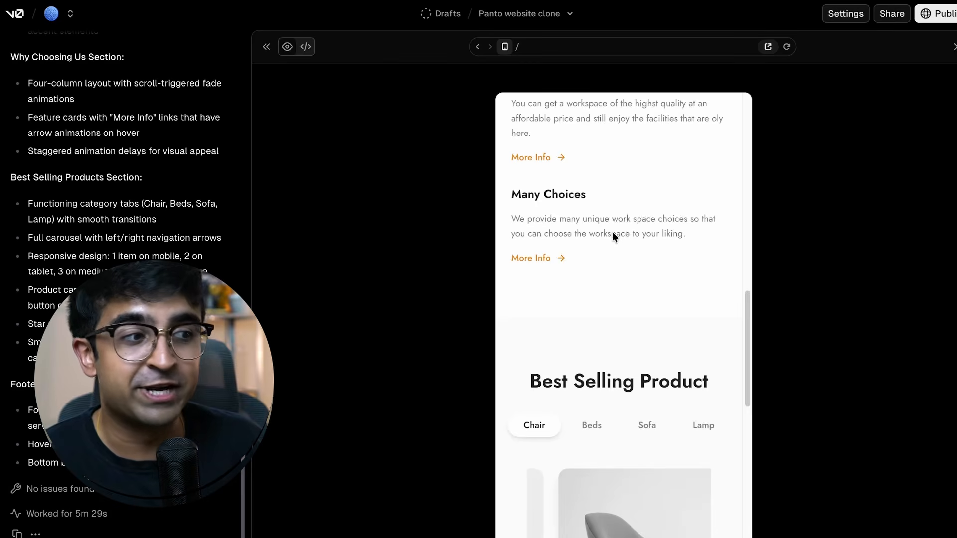
pyautogui.scroll(5, 614, 237)
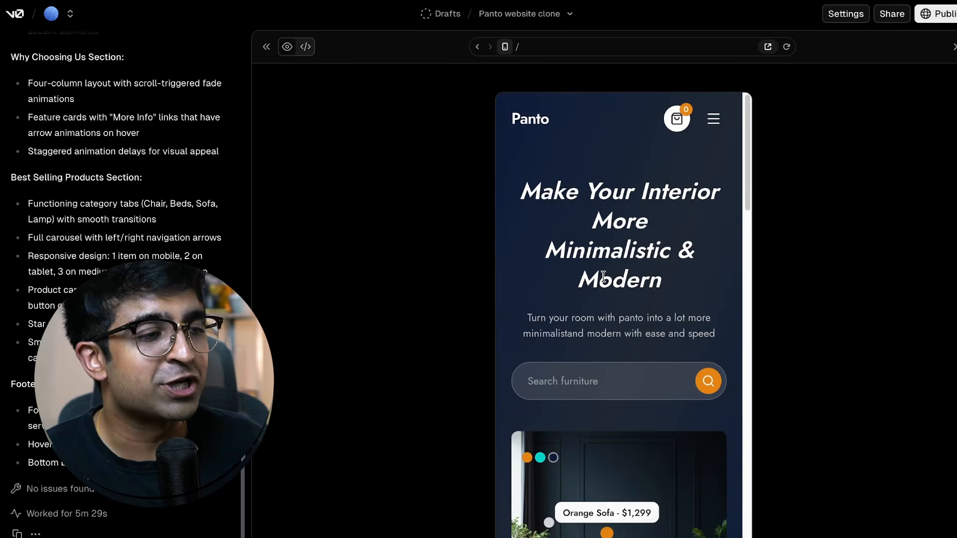
pyautogui.scroll(-5, 627, 339)
pyautogui.scroll(6, 627, 339)
pyautogui.click(714, 118)
pyautogui.click(714, 116)
# Step: Test the mobile Best Selling Product carousel by moving forward and back through the chairs
pyautogui.scroll(-6, 654, 323)
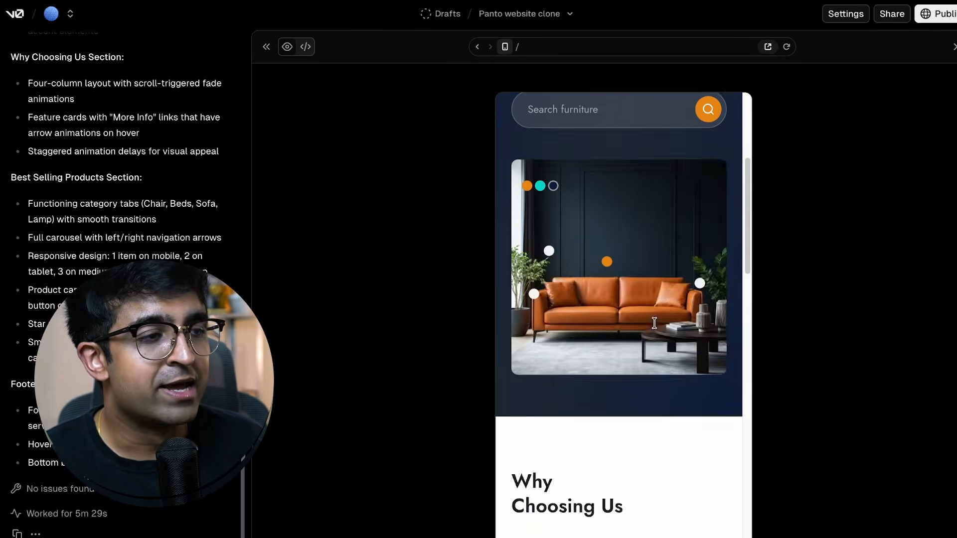
pyautogui.scroll(-4, 655, 322)
pyautogui.scroll(-6, 551, 239)
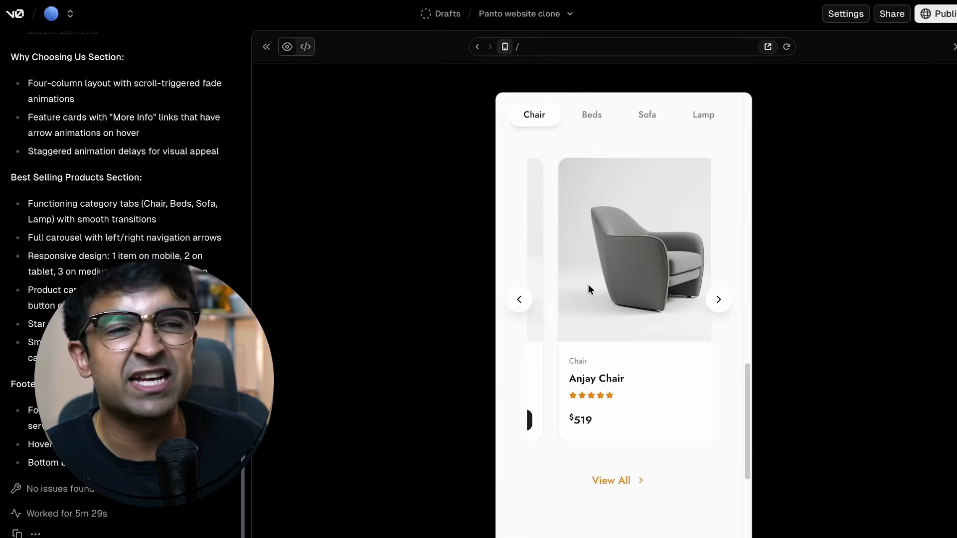
pyautogui.click(720, 303)
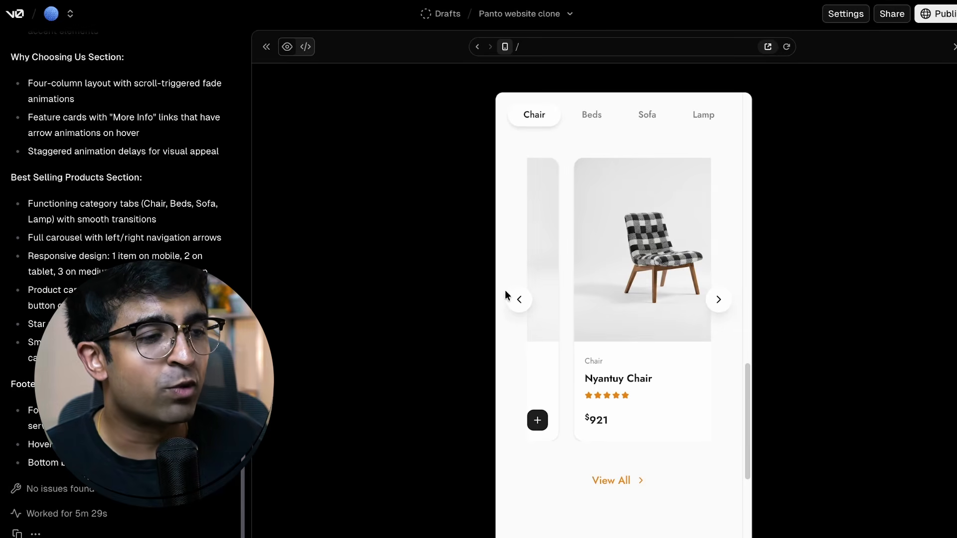
pyautogui.click(519, 298)
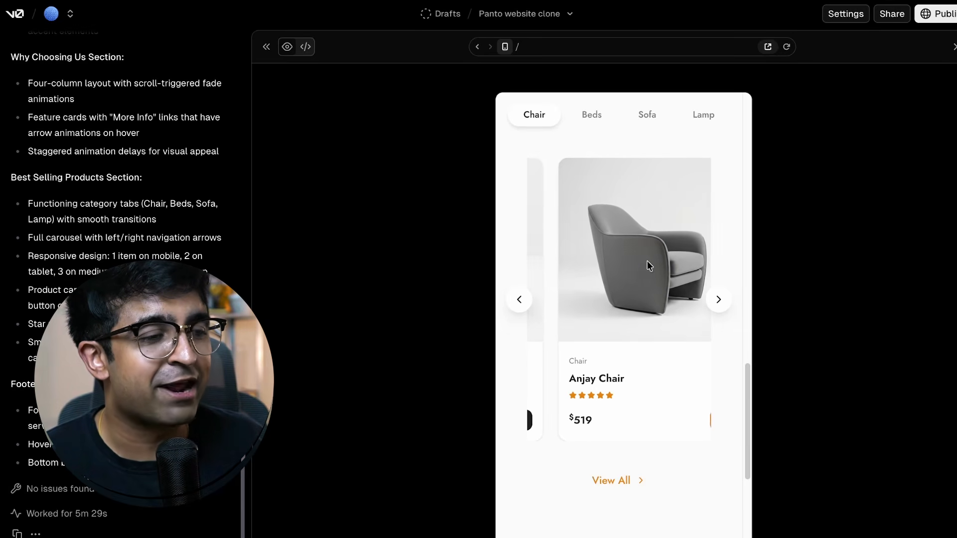
pyautogui.click(519, 299)
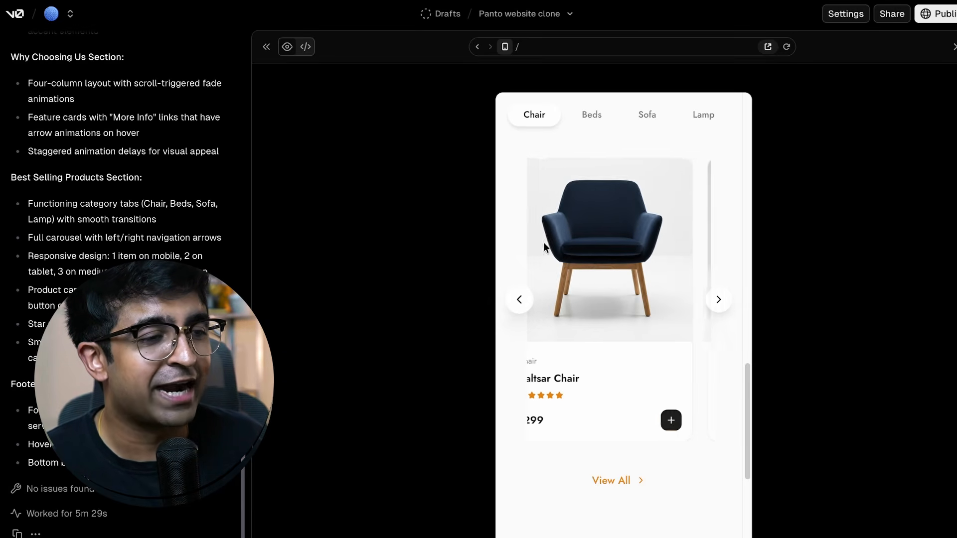
pyautogui.click(716, 301)
pyautogui.scroll(-2, 627, 439)
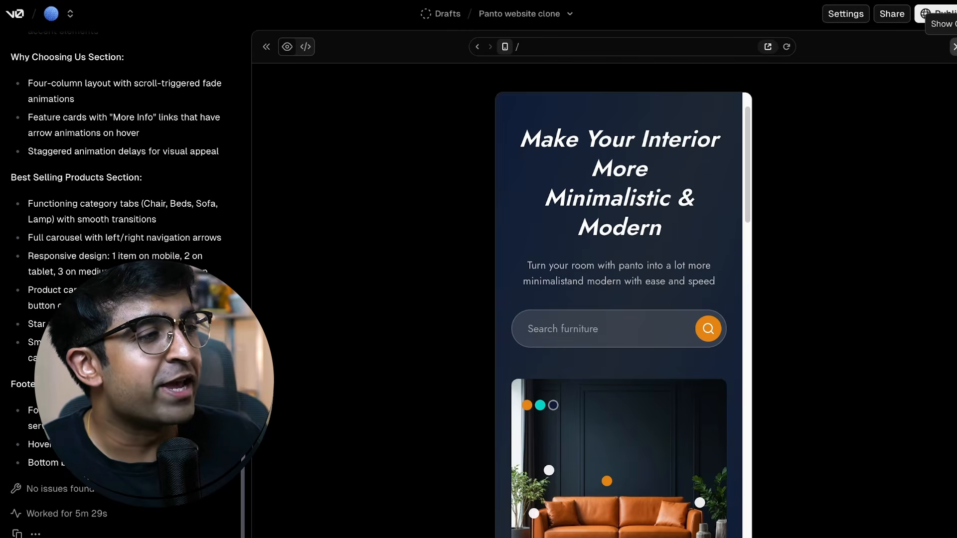
# Step: Show the console below the preview, enlarge it, and view its terminal and server logs
pyautogui.click(953, 46)
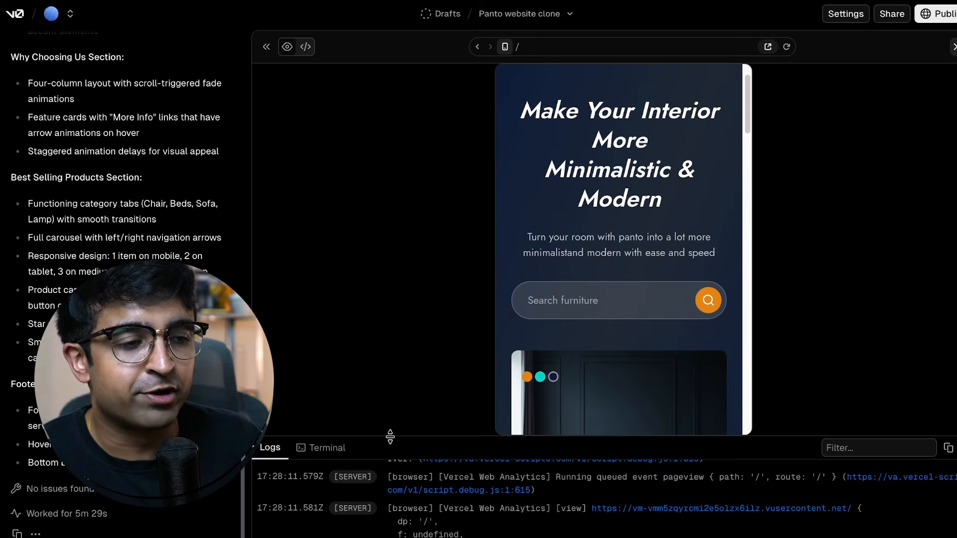
pyautogui.moveTo(389, 436); pyautogui.dragTo(379, 398)
pyautogui.click(321, 418)
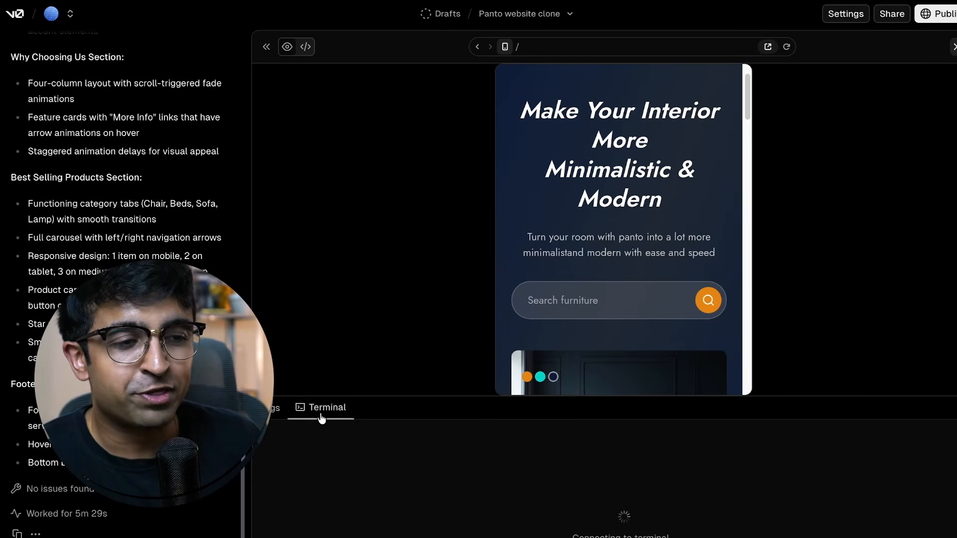
pyautogui.click(267, 414)
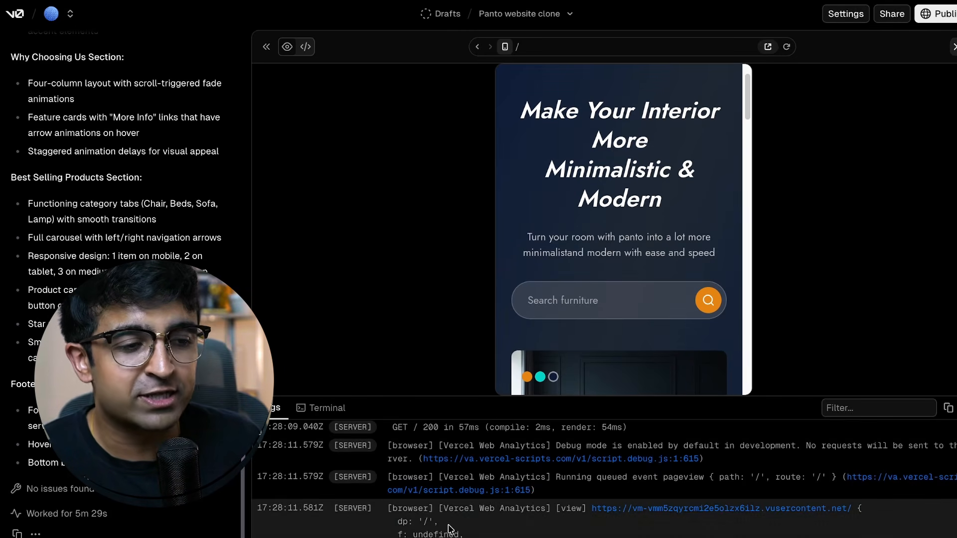
# Step: Run the command hello in the project terminal and hide the console
pyautogui.click(322, 413)
pyautogui.write('hello')
pyautogui.press('Return')
pyautogui.write('e')
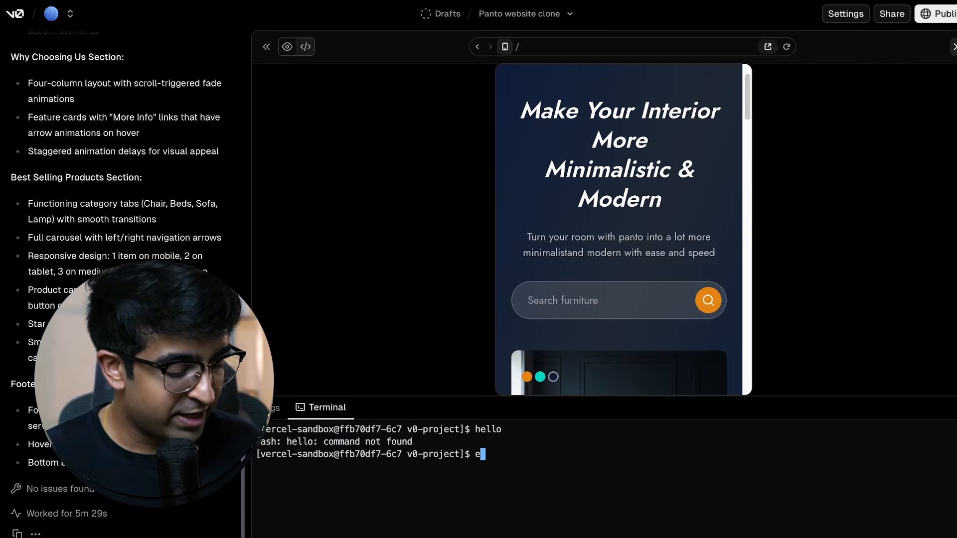
pyautogui.press('Return')
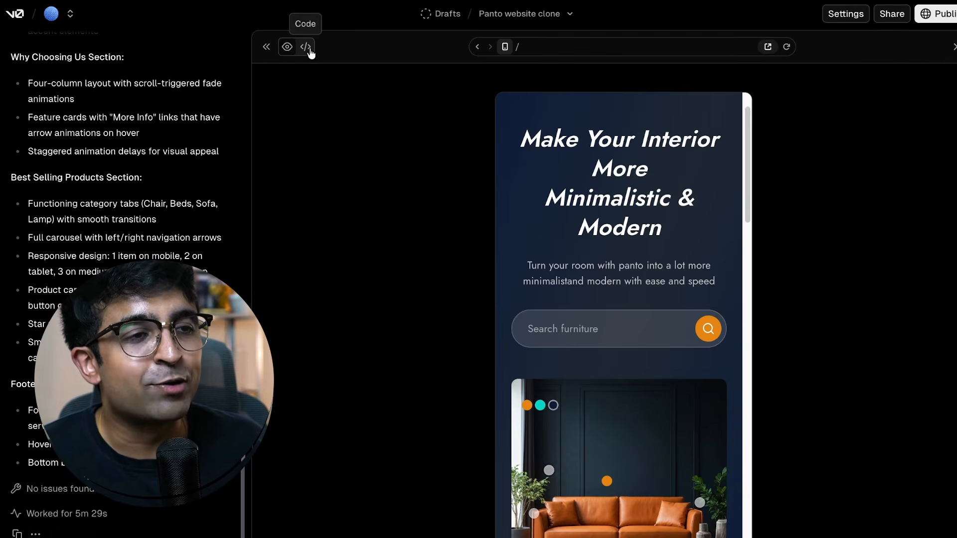
# Step: Show the project's code and expand the hooks folder in the file tree
pyautogui.click(306, 47)
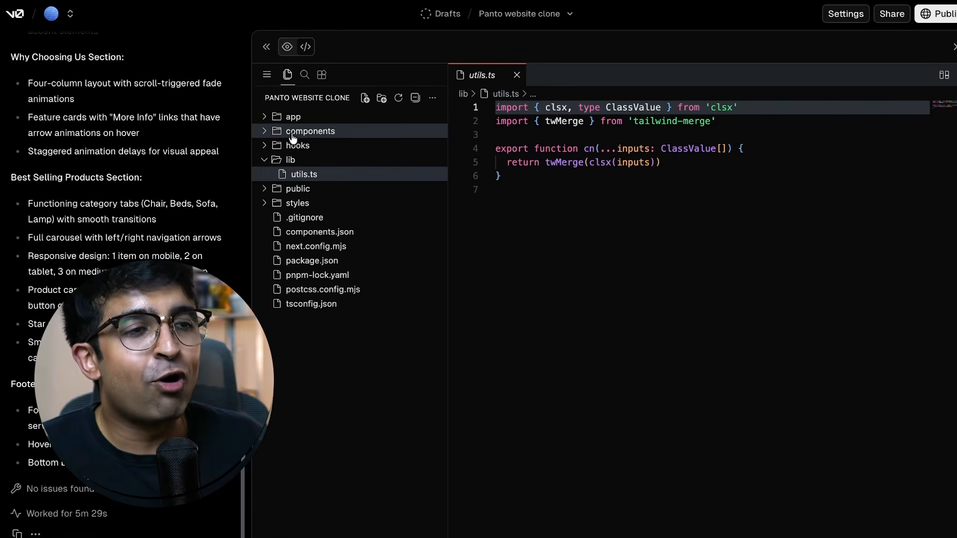
pyautogui.click(279, 145)
pyautogui.click(548, 162)
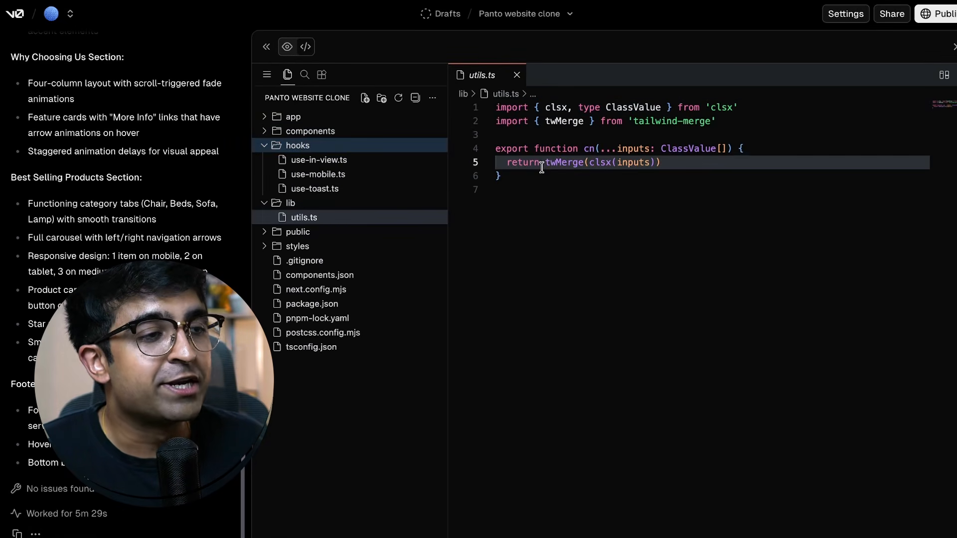
# Step: Insert an empty line below the return statement in utils.ts and try splitting the editor, closing the second pane
pyautogui.click(684, 158)
pyautogui.press('Return')
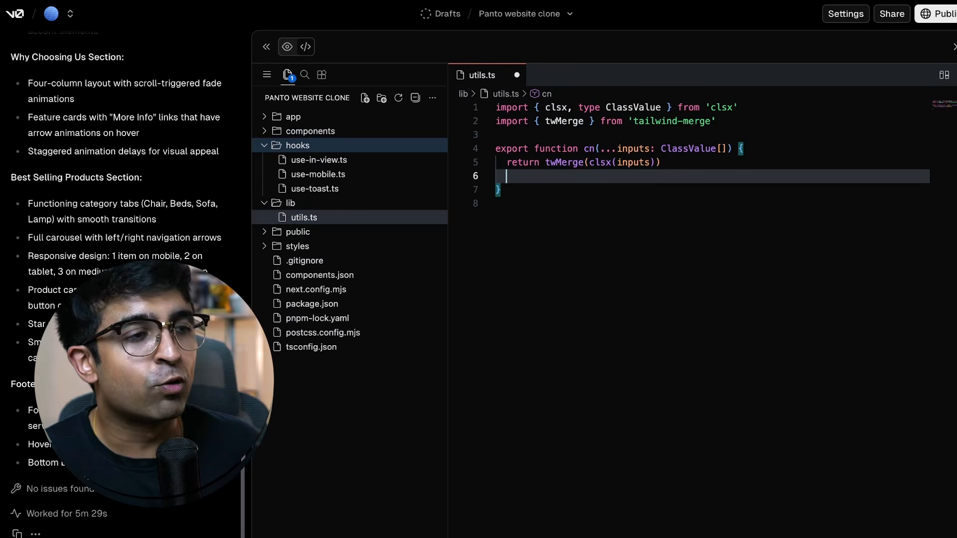
pyautogui.write('<')
pyautogui.press('BackSpace')
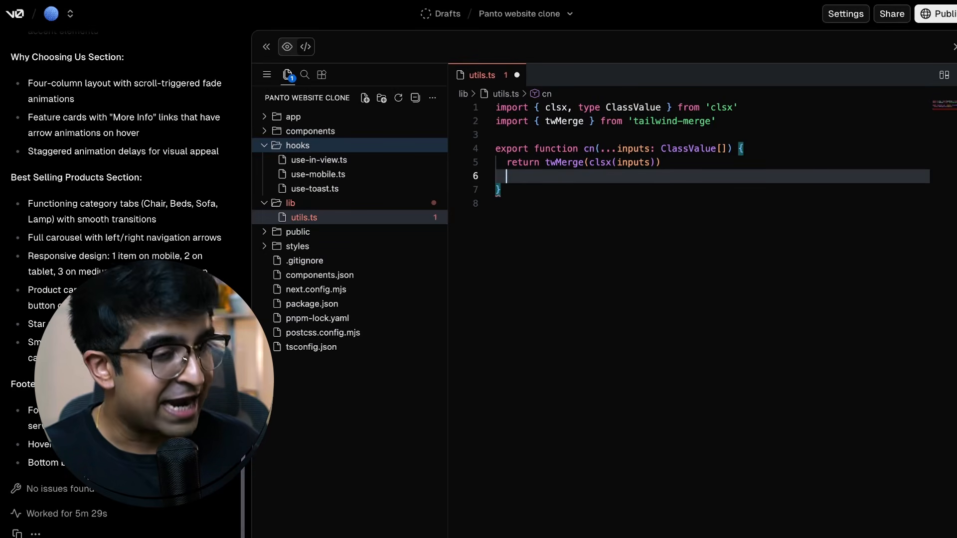
pyautogui.click(944, 75)
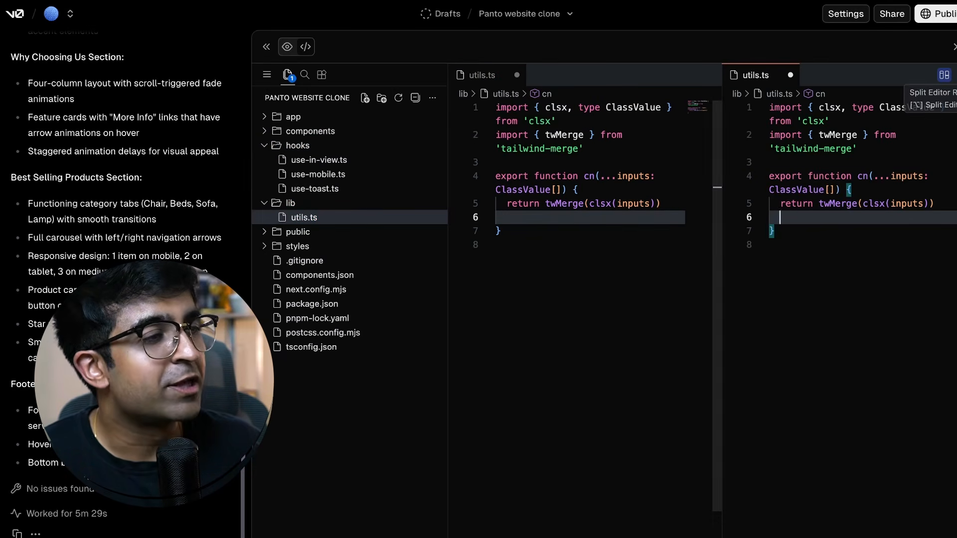
pyautogui.click(791, 74)
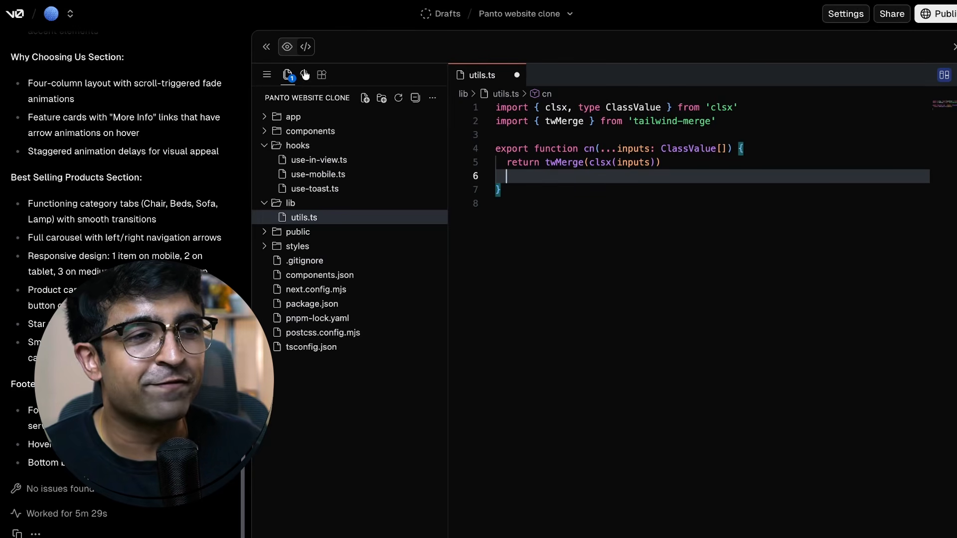
# Step: Return to the site preview and show it at desktop size
pyautogui.click(287, 47)
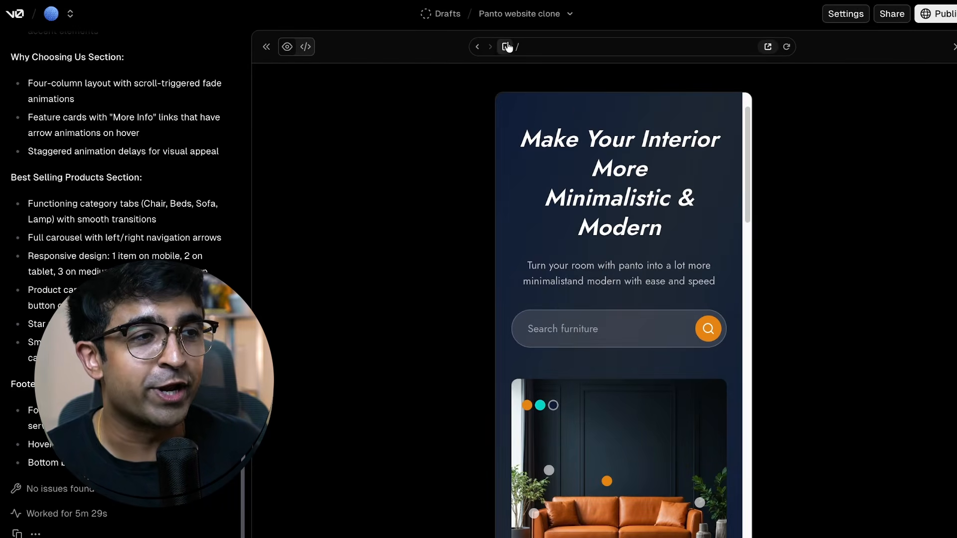
pyautogui.click(504, 46)
# Step: Review the project's settings for Vercel project, integrations, GitHub and domains, and close them
pyautogui.click(845, 13)
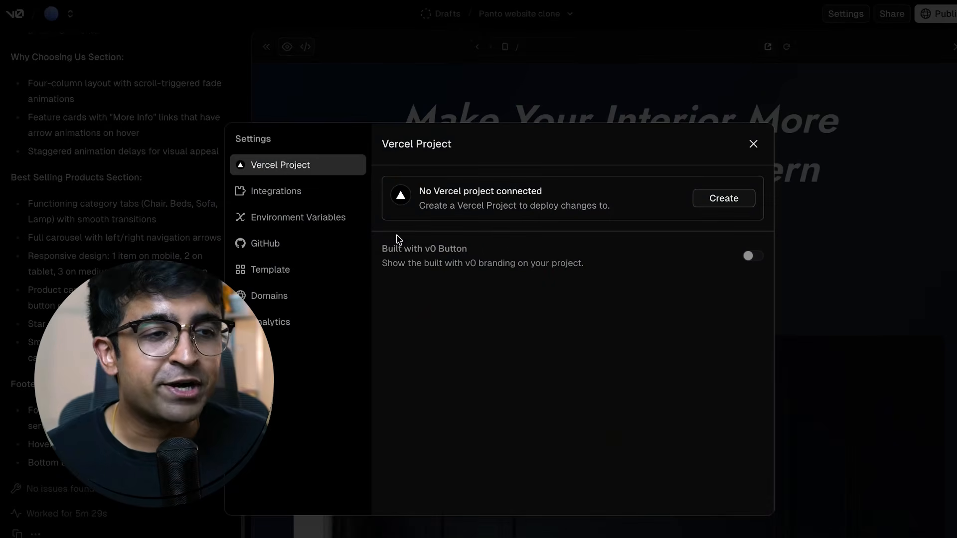
pyautogui.click(284, 193)
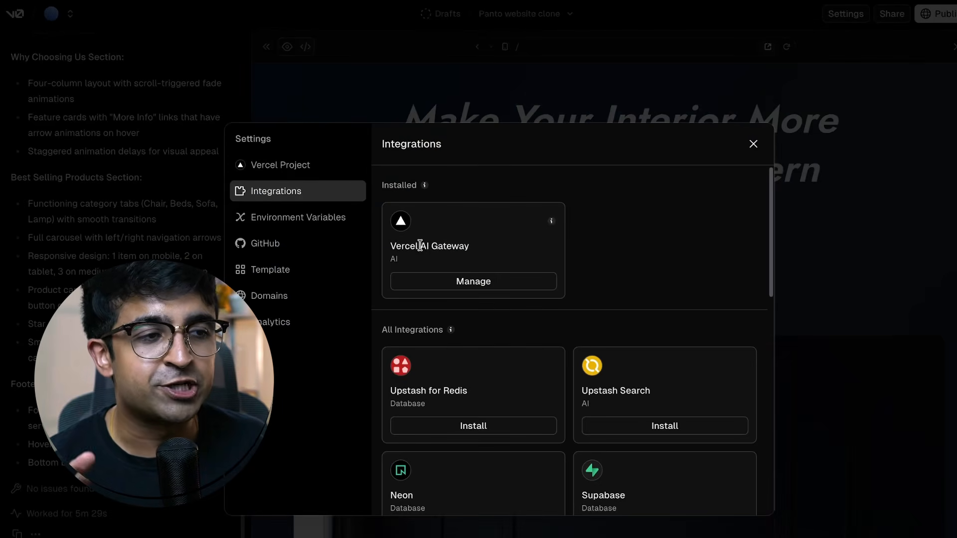
pyautogui.click(292, 245)
pyautogui.click(294, 192)
pyautogui.scroll(-10, 514, 367)
pyautogui.scroll(6, 514, 367)
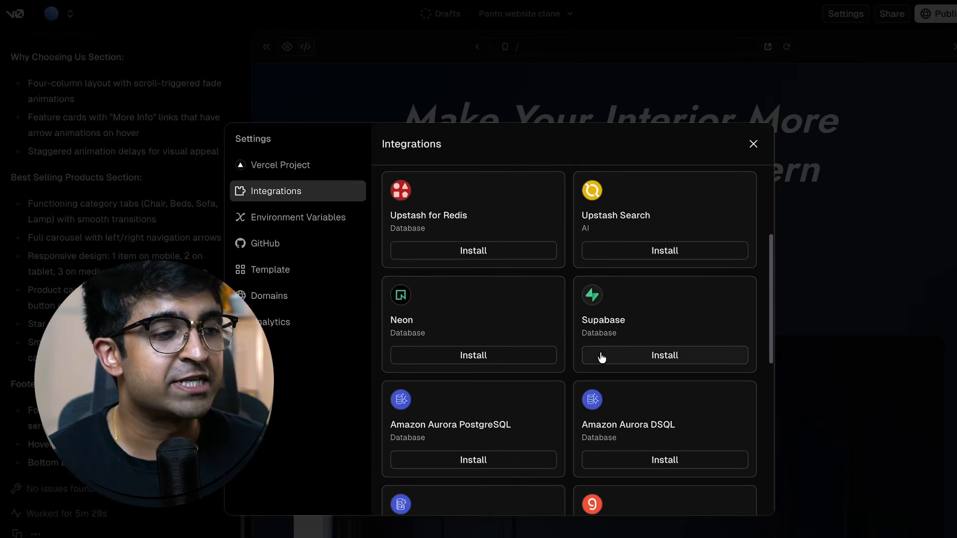
pyautogui.scroll(4, 638, 355)
pyautogui.click(288, 294)
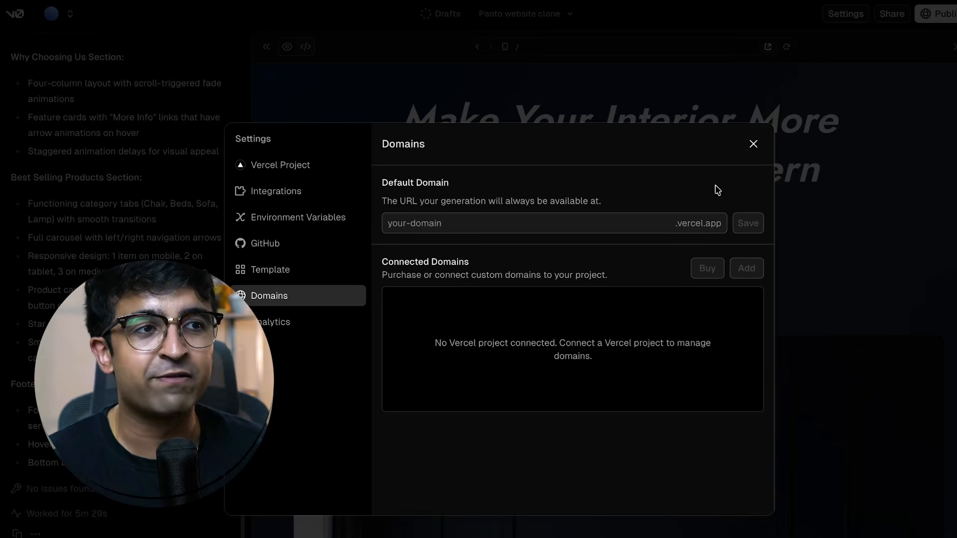
pyautogui.press('Escape')
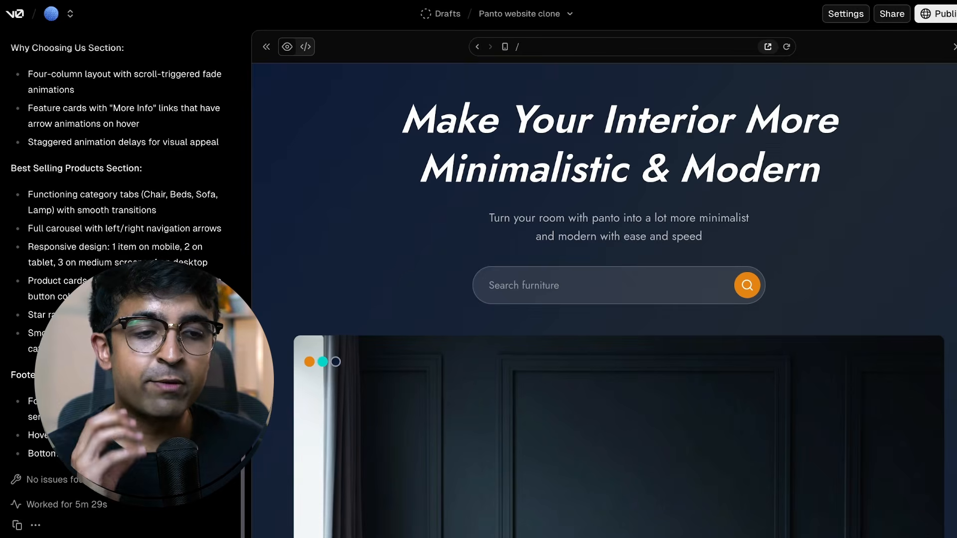
# Step: Look over the desktop landing page from the hero image to the footer
pyautogui.scroll(-5, 274, 188)
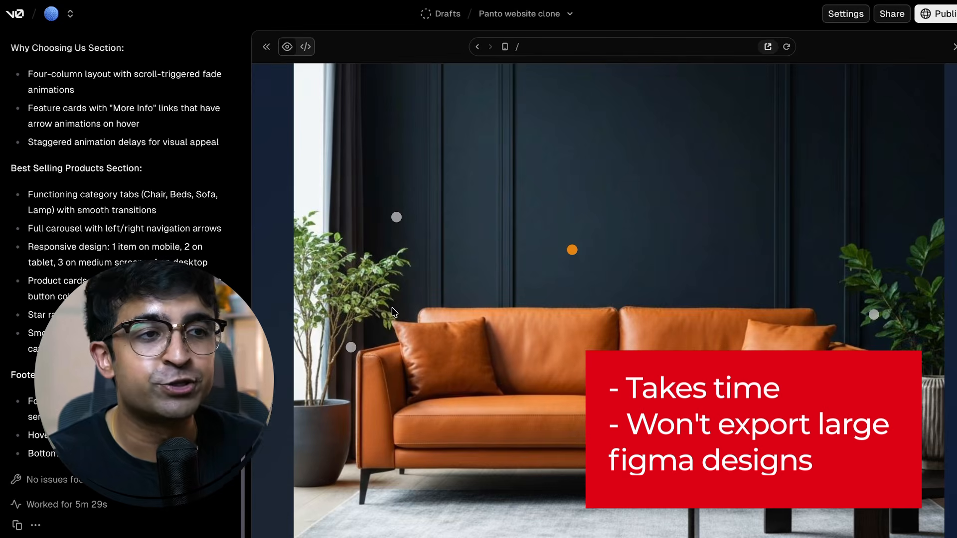
pyautogui.scroll(-5, 392, 307)
pyautogui.scroll(-5, 508, 382)
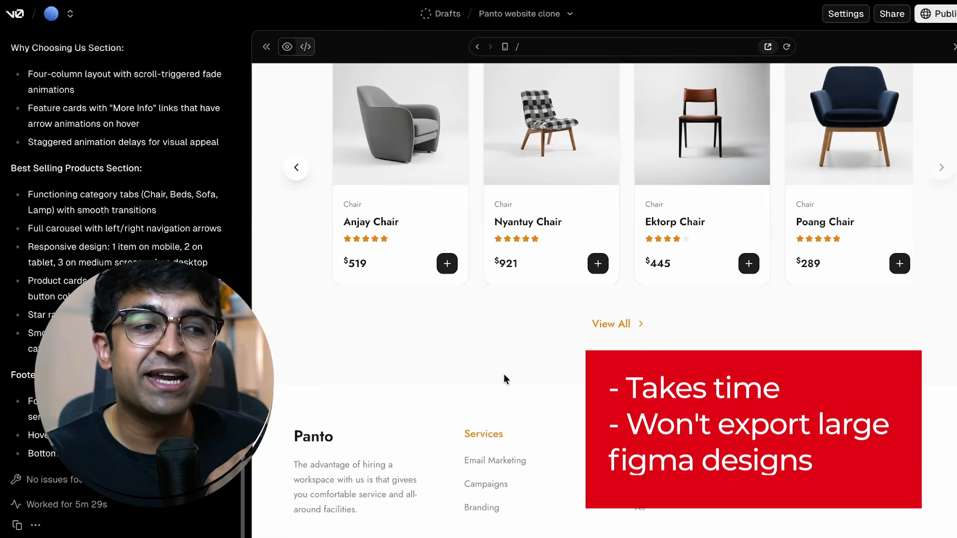
pyautogui.scroll(15, 503, 374)
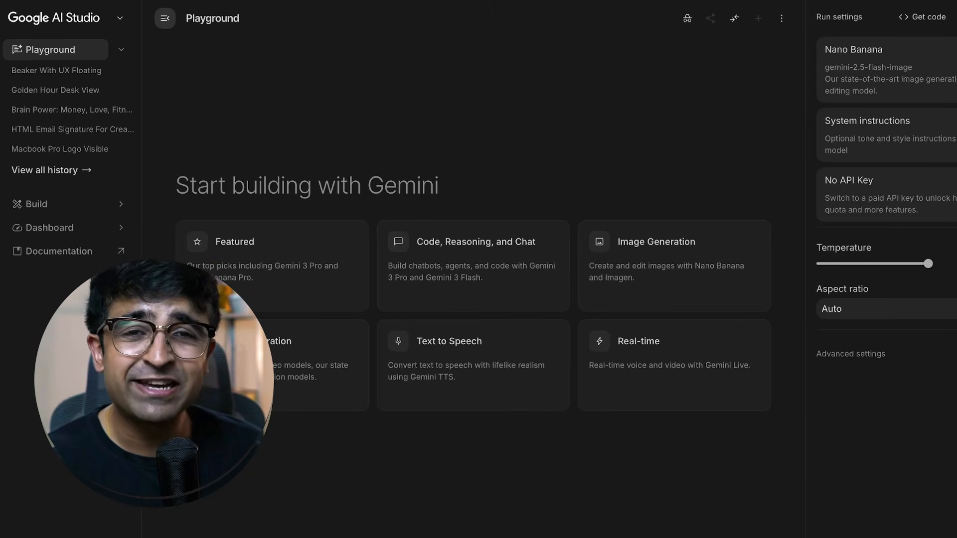
# Step: Switch to Google AI Studio's Build page and choose Default (Gemini 3 Flash Preview) as the code assistant model
pyautogui.click(69, 210)
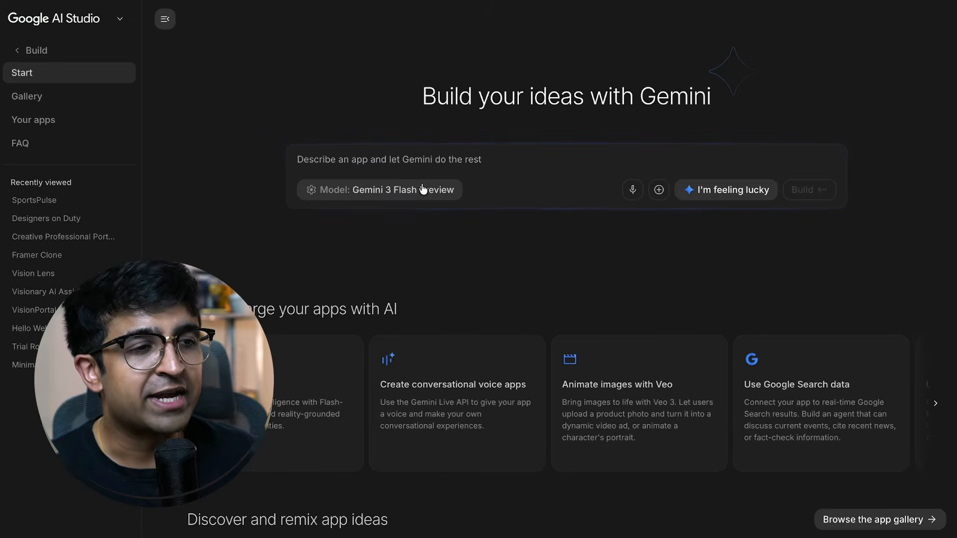
pyautogui.click(423, 190)
pyautogui.click(782, 75)
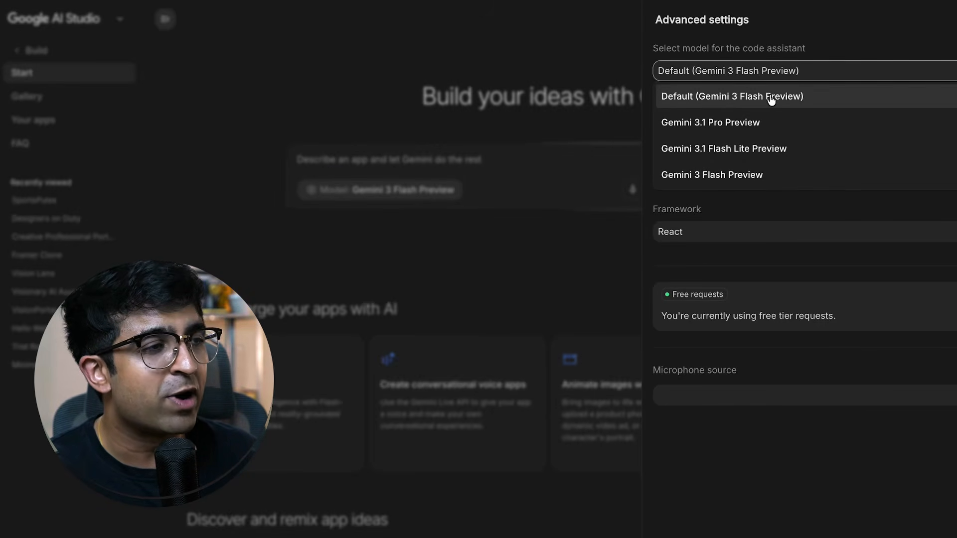
pyautogui.click(771, 98)
pyautogui.click(412, 121)
# Step: Attach Webdesign.pdf and prompt Gemini to generate a full landing page like the PDF, with proper navigation, footer, functional tabs, and carousel
pyautogui.click(659, 189)
pyautogui.click(695, 236)
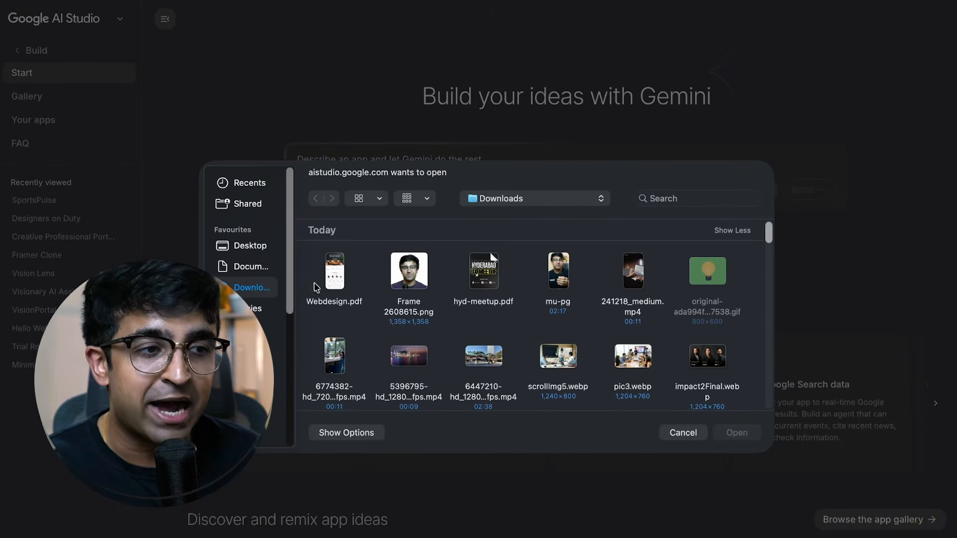
pyautogui.doubleClick(333, 273)
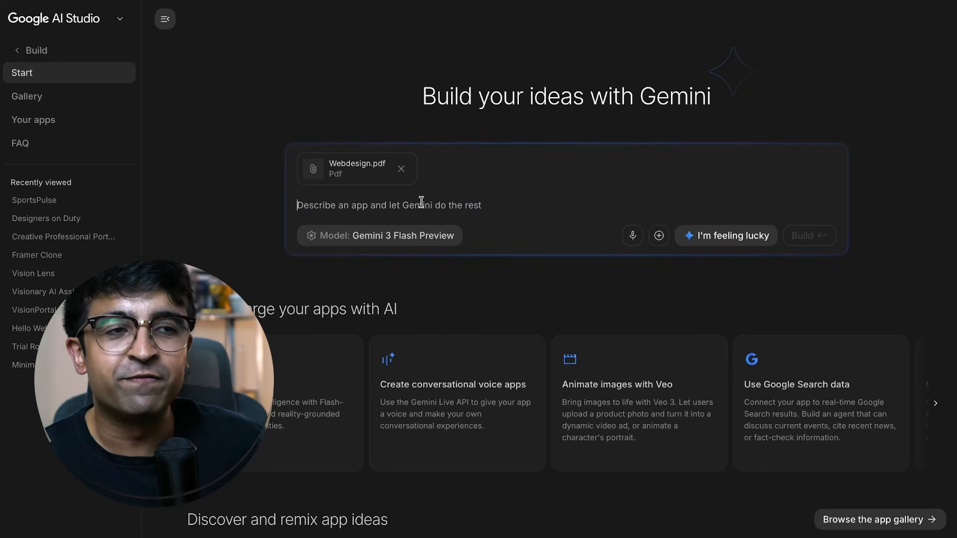
pyautogui.write("Generate a full landing page like the PDF I've uploaded, with proper navigation, footer, functional tabs, and carousel. I give you full freedom with animations and transitions.")
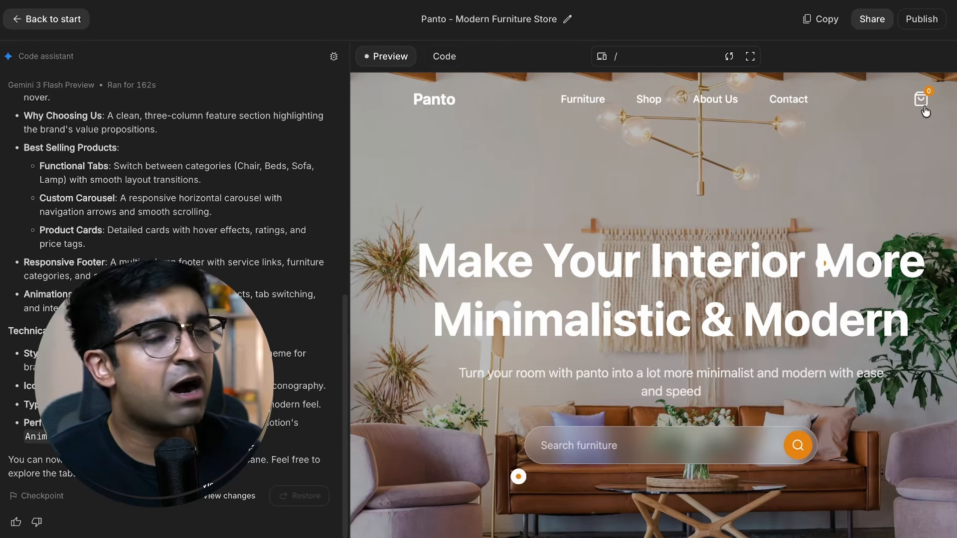
# Step: Examine the generated page's hero section, its hotspot on the image and its furniture search field
pyautogui.scroll(-4, 519, 287)
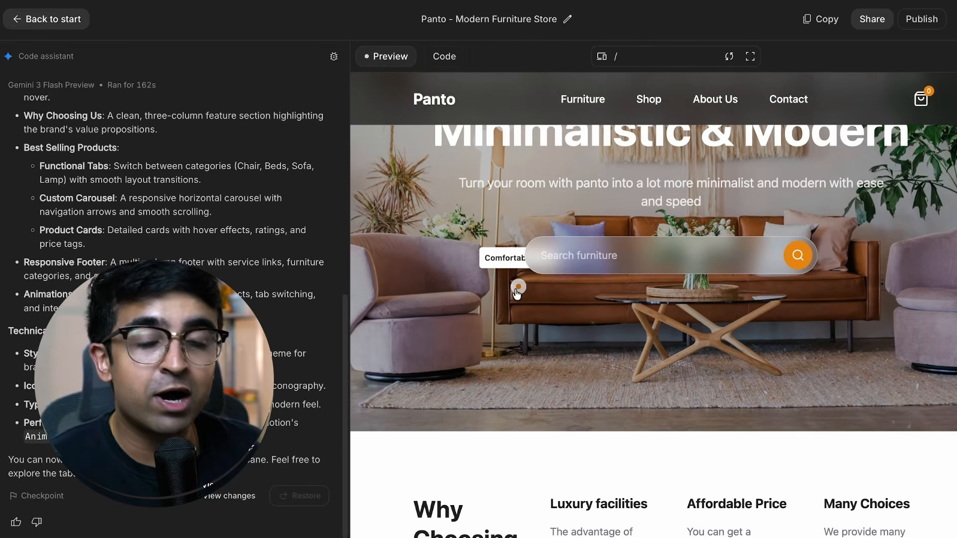
pyautogui.scroll(2, 516, 294)
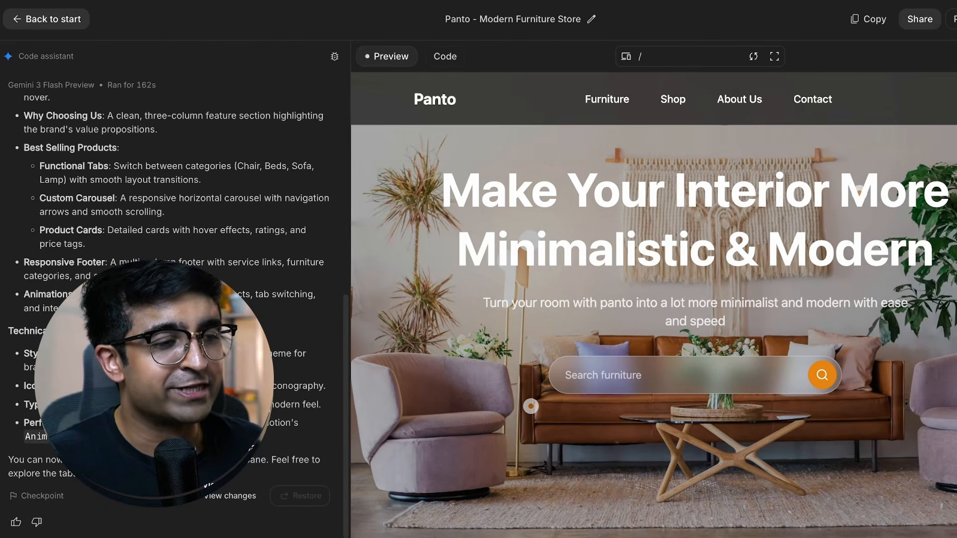
pyautogui.click(577, 385)
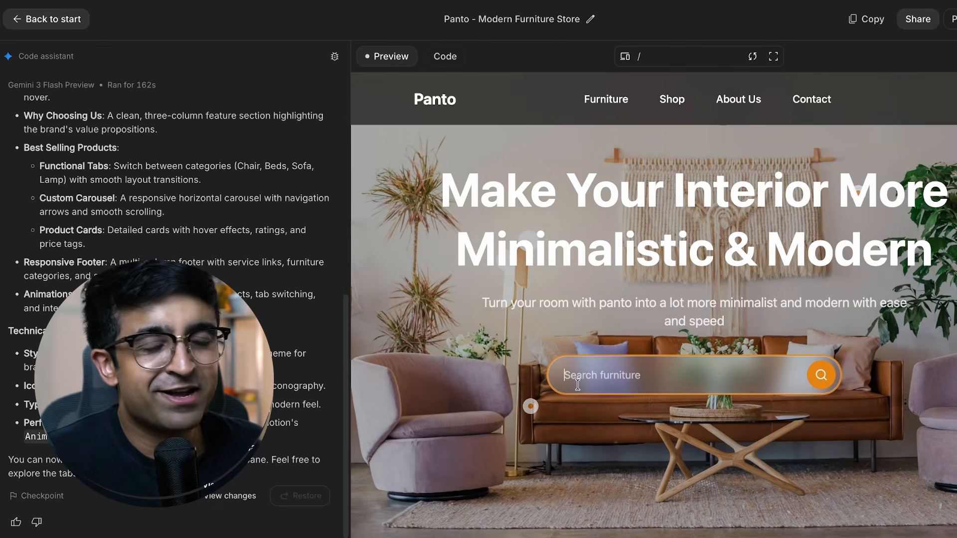
pyautogui.click(662, 338)
pyautogui.click(614, 380)
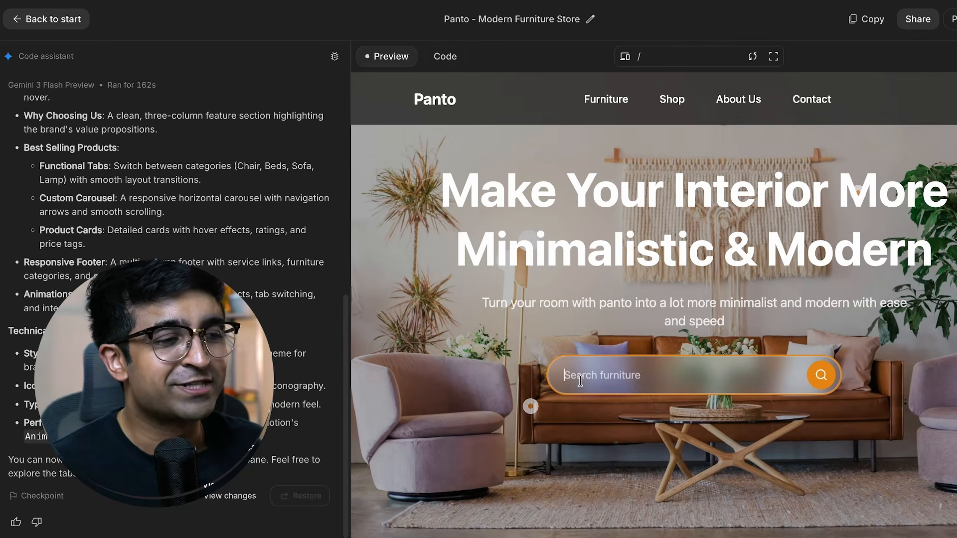
pyautogui.click(623, 437)
# Step: Widen and reload the preview, and look over the generated page from hero to footer
pyautogui.click(692, 57)
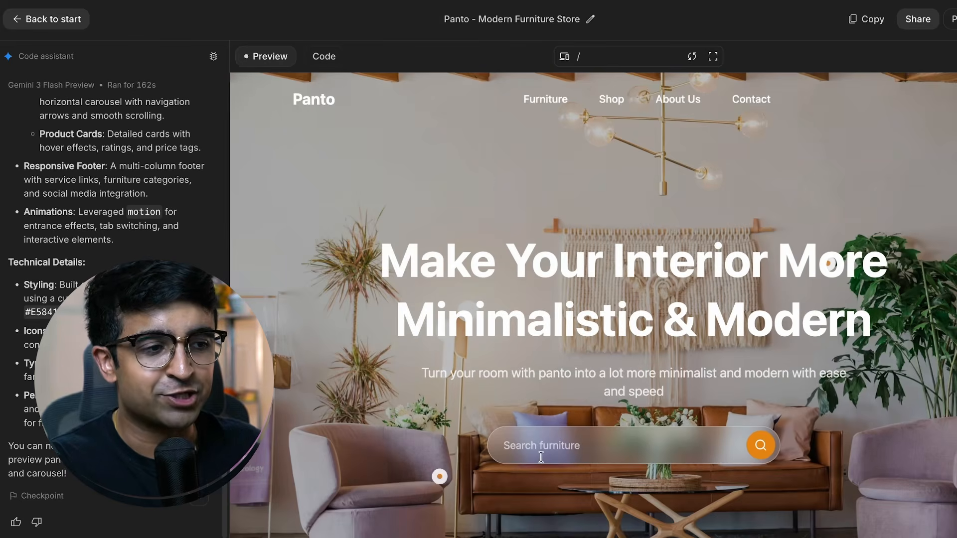
pyautogui.scroll(-20, 541, 457)
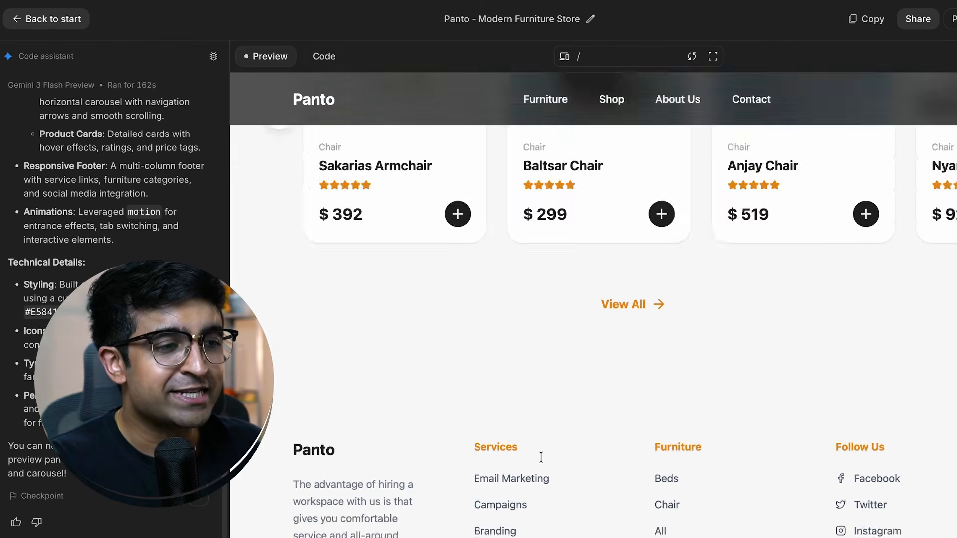
pyautogui.scroll(20, 541, 457)
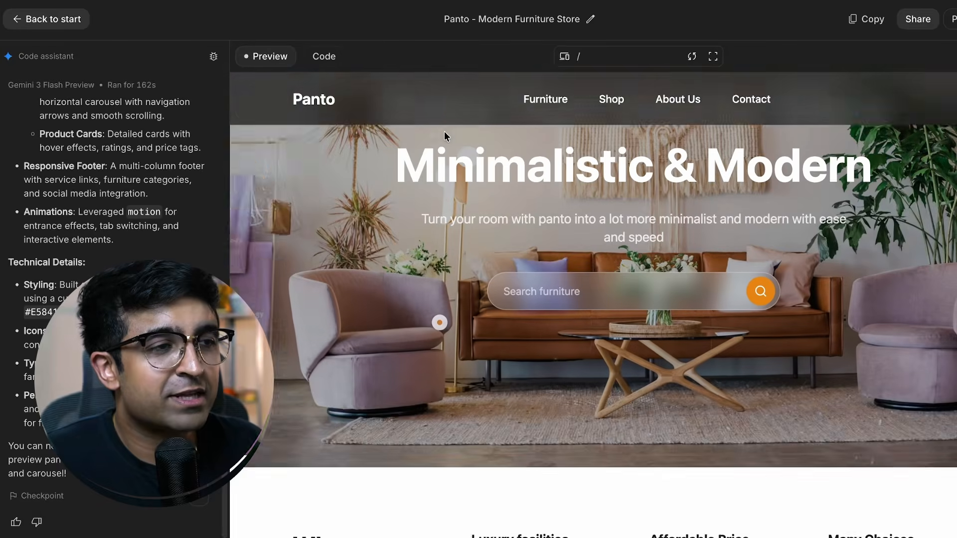
pyautogui.scroll(-8, 487, 95)
pyautogui.scroll(8, 468, 120)
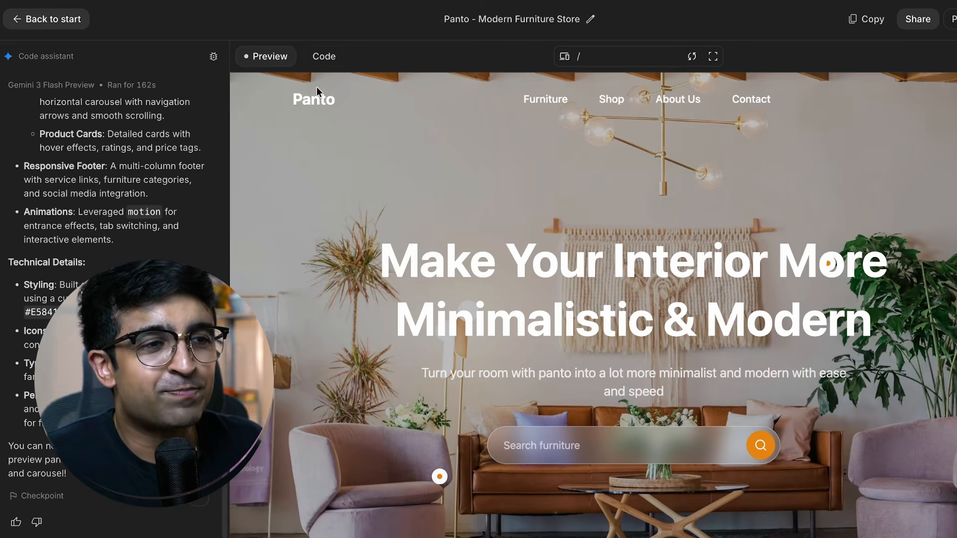
# Step: Test the Best Selling Product category tabs by switching between Chair, Beds, Sofa and Lamp
pyautogui.scroll(-8, 455, 115)
pyautogui.scroll(-4, 453, 133)
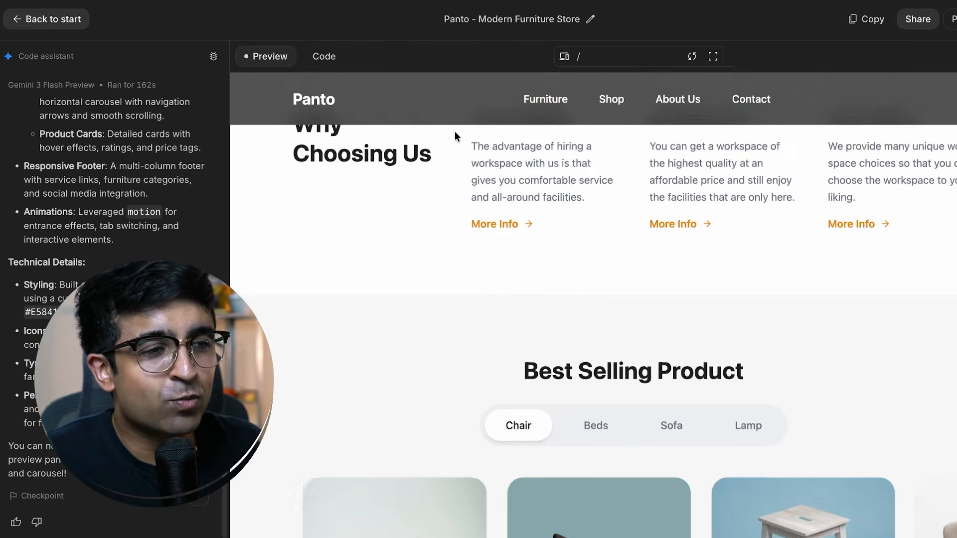
pyautogui.scroll(-1, 623, 299)
pyautogui.click(596, 337)
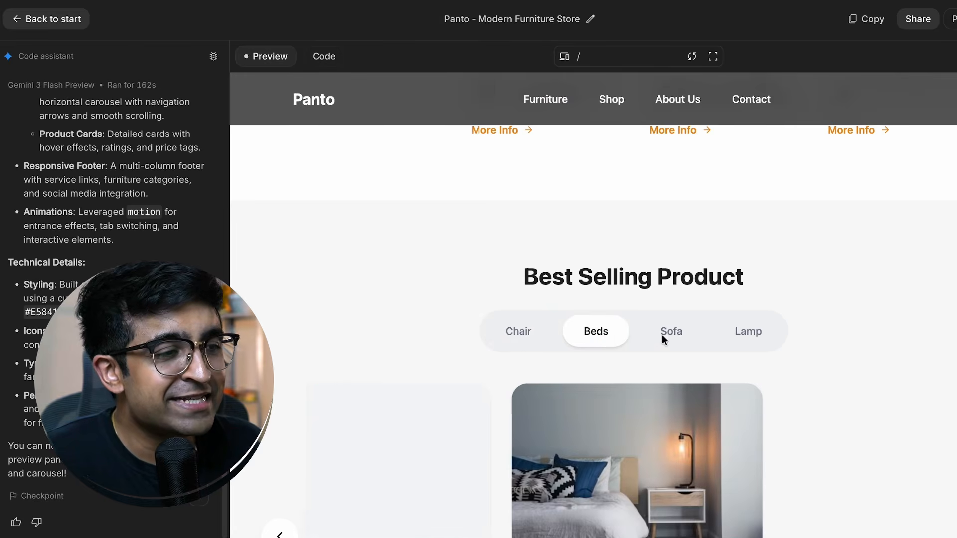
pyautogui.scroll(-2, 673, 299)
pyautogui.click(687, 253)
pyautogui.click(758, 249)
pyautogui.click(530, 253)
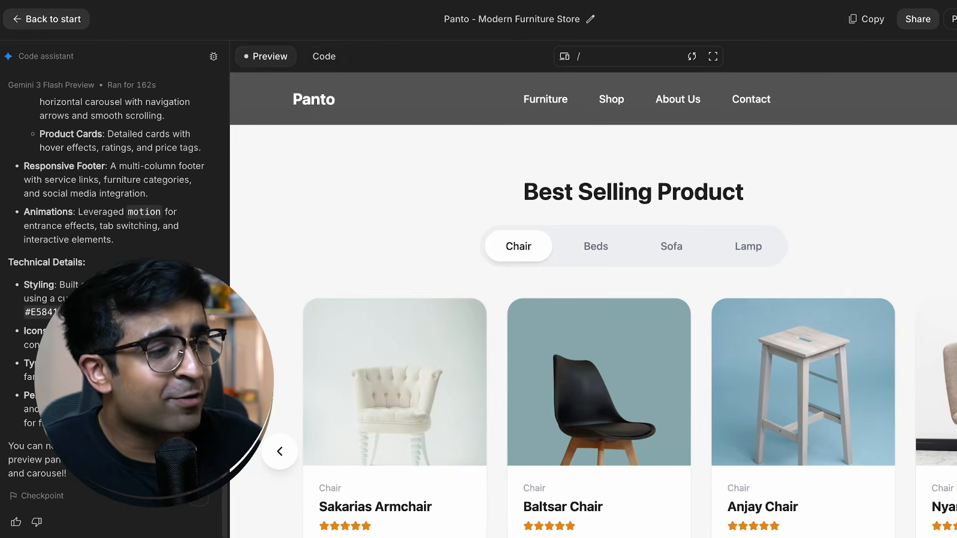
pyautogui.click(591, 248)
pyautogui.click(666, 245)
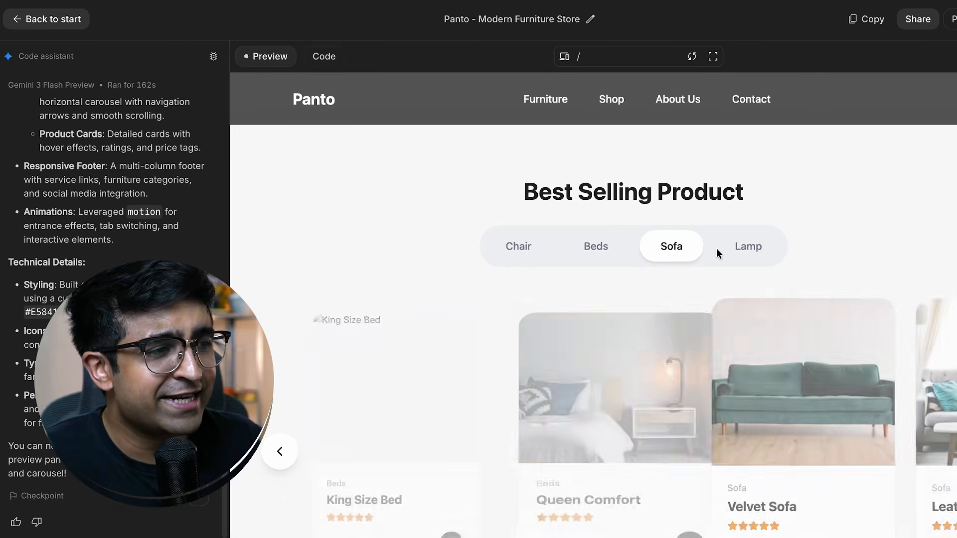
pyautogui.click(733, 249)
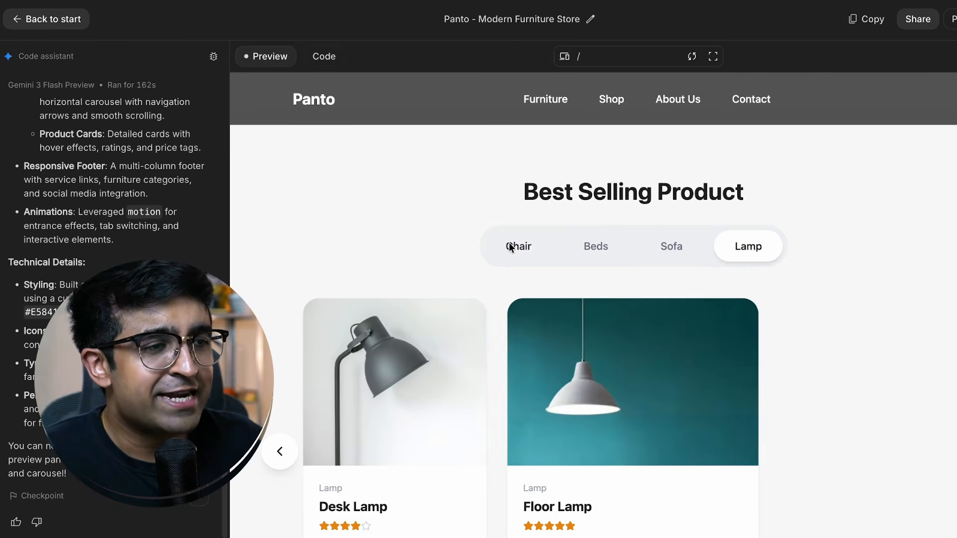
pyautogui.click(509, 246)
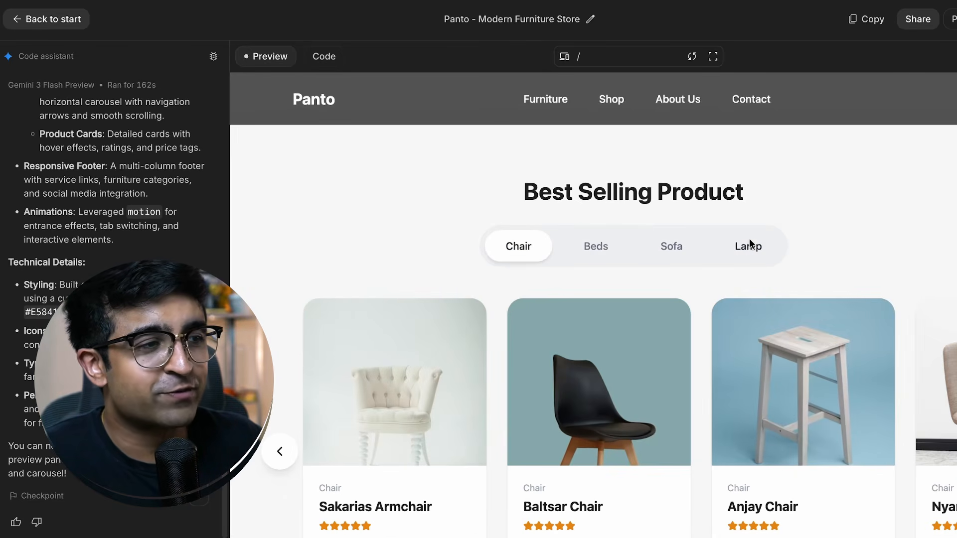
pyautogui.click(749, 245)
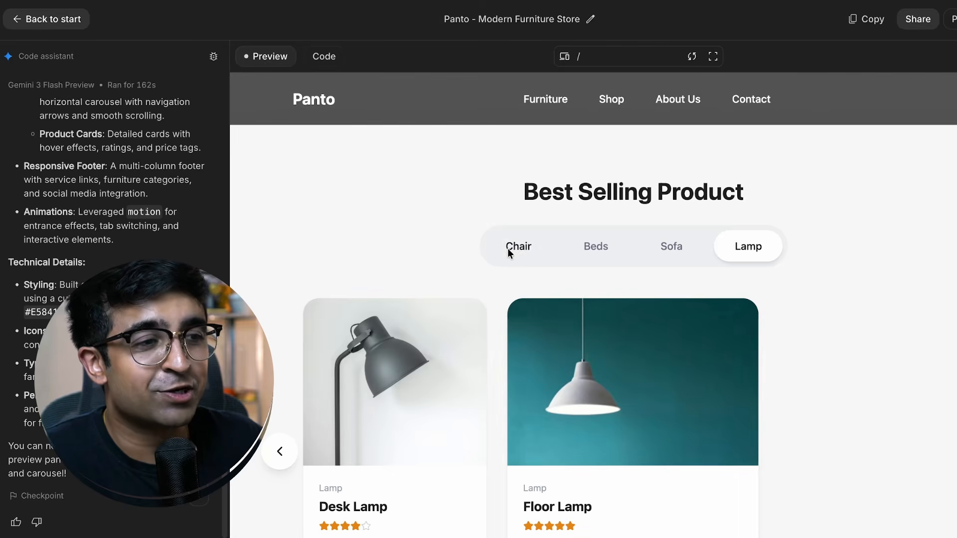
# Step: Switch the Best Selling Product category between Sofa and Chair, and test the horizontal carousel of chair cards
pyautogui.click(507, 248)
pyautogui.click(671, 246)
pyautogui.click(518, 246)
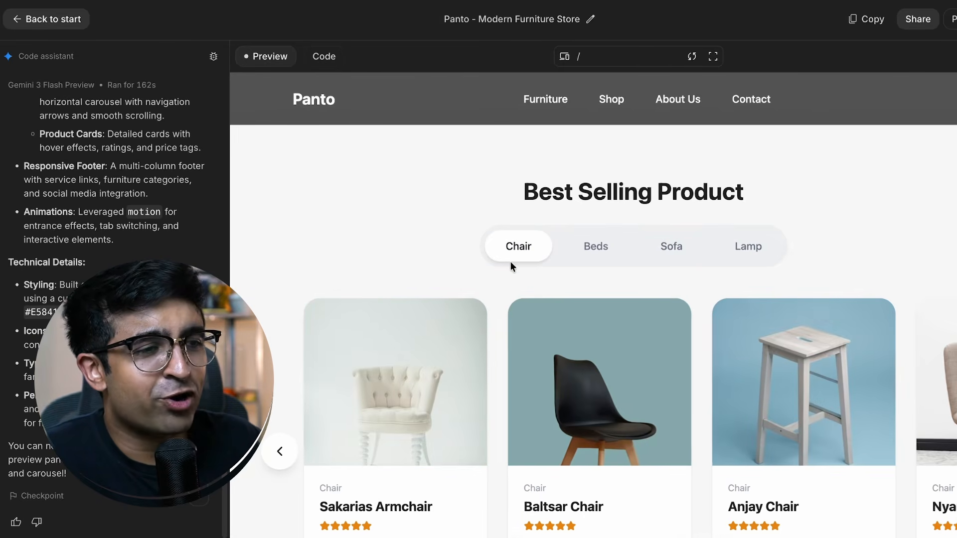
pyautogui.scroll(-2, 413, 261)
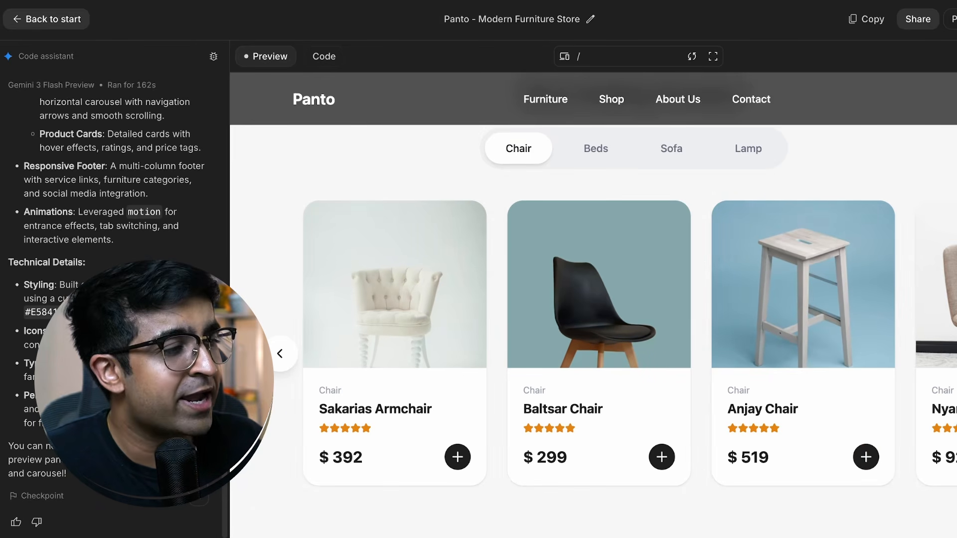
pyautogui.hscroll(5, 623, 344)
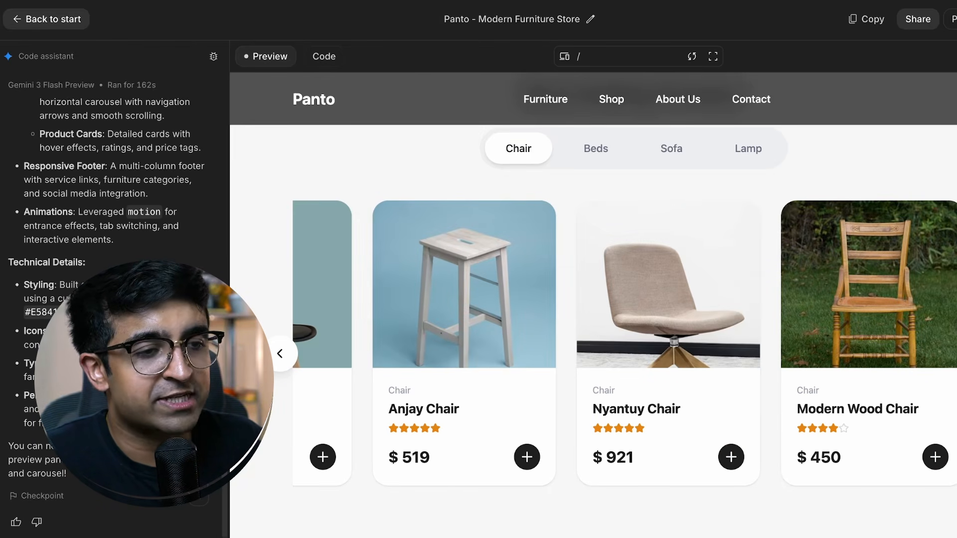
pyautogui.click(279, 353)
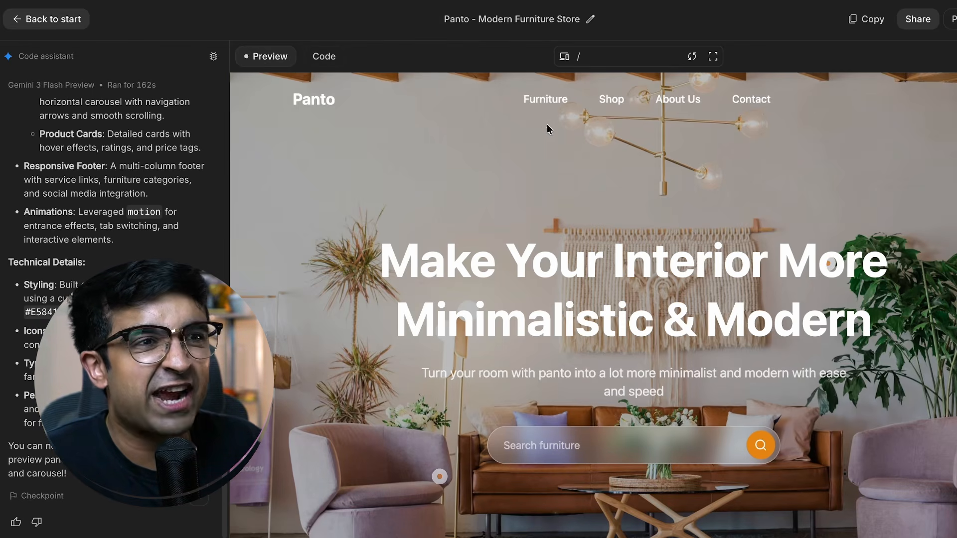
# Step: Examine the generated project code, comparing the contents of App.tsx, index.css and metadata.json
pyautogui.click(325, 59)
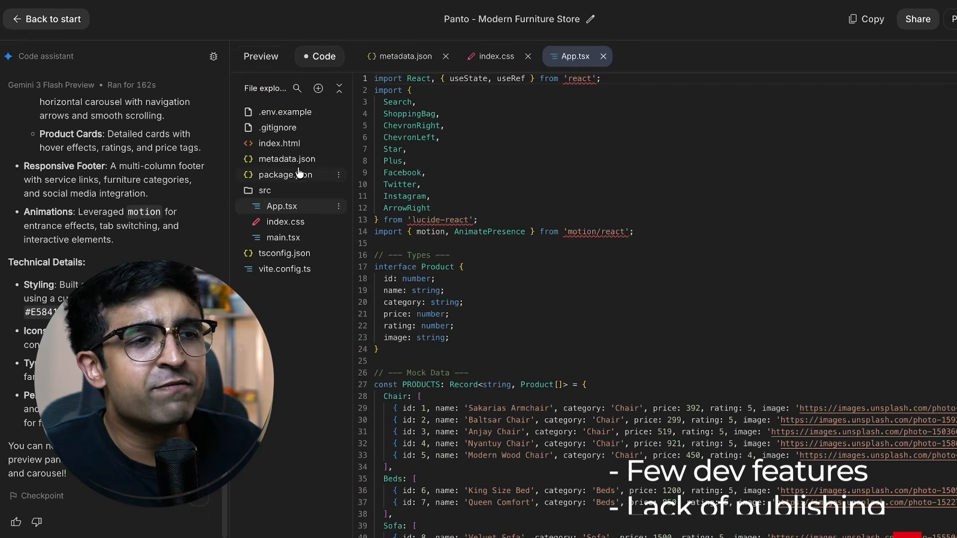
pyautogui.scroll(-10, 563, 196)
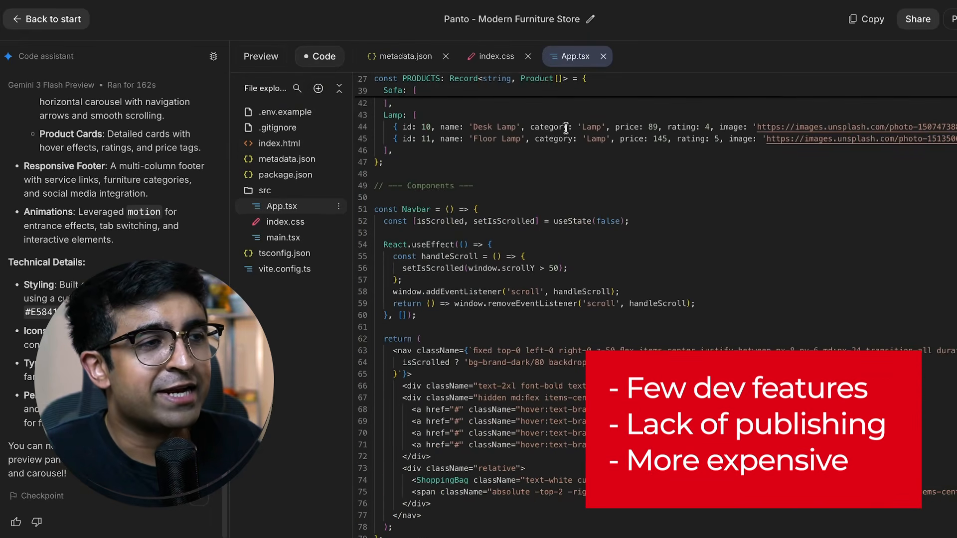
pyautogui.click(498, 60)
pyautogui.click(576, 59)
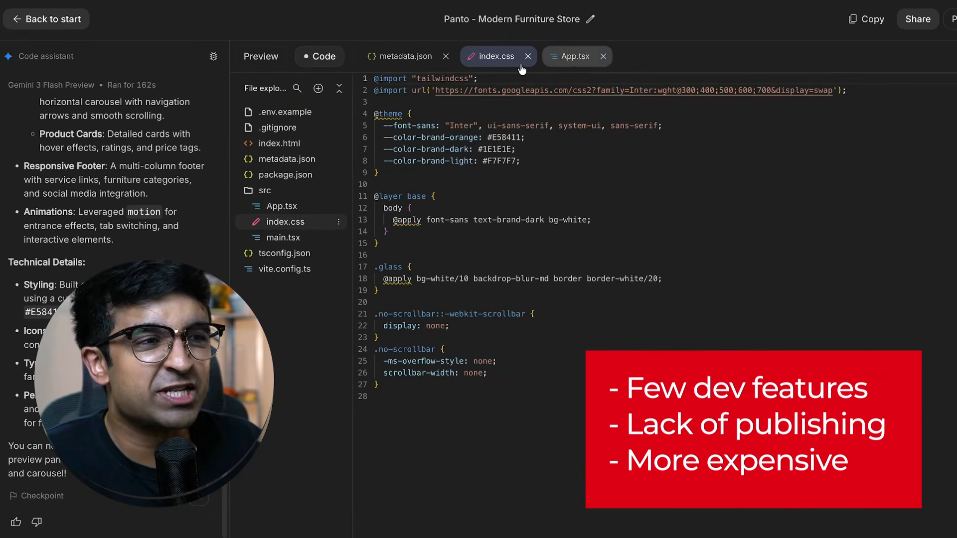
pyautogui.click(493, 61)
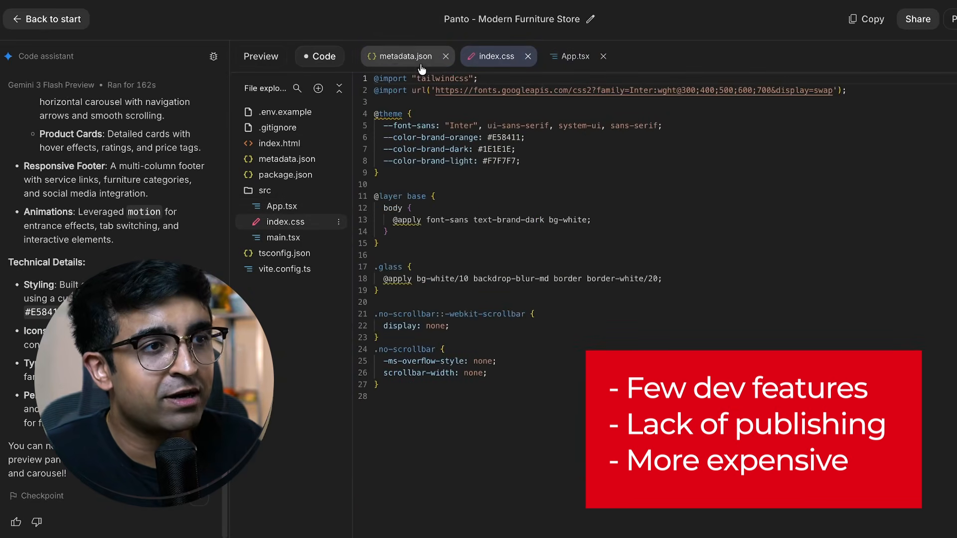
pyautogui.click(393, 57)
pyautogui.click(573, 56)
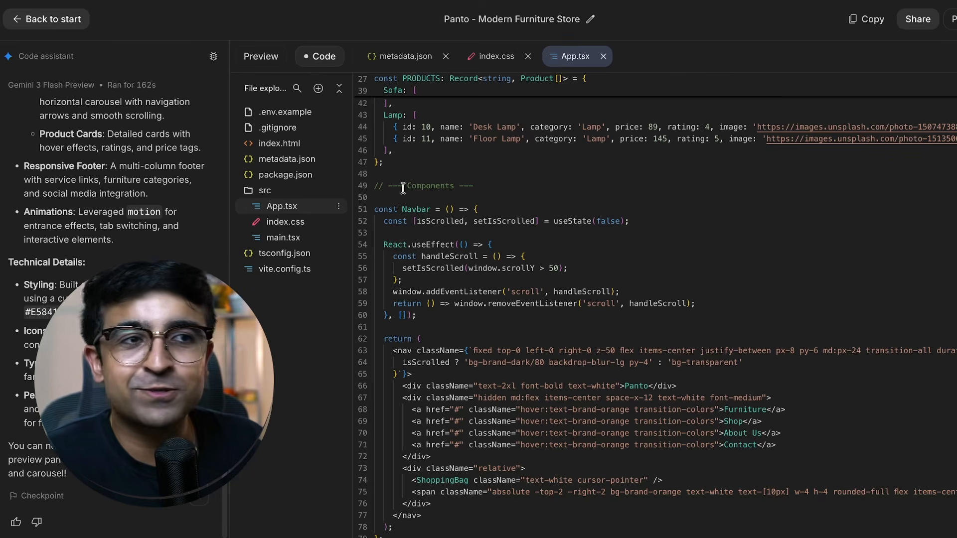
pyautogui.click(392, 59)
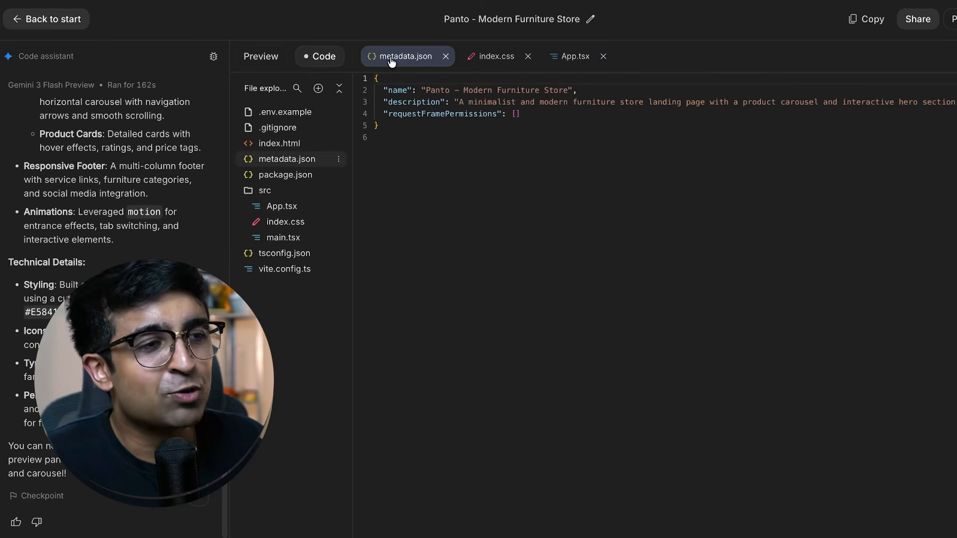
pyautogui.click(516, 57)
pyautogui.click(573, 56)
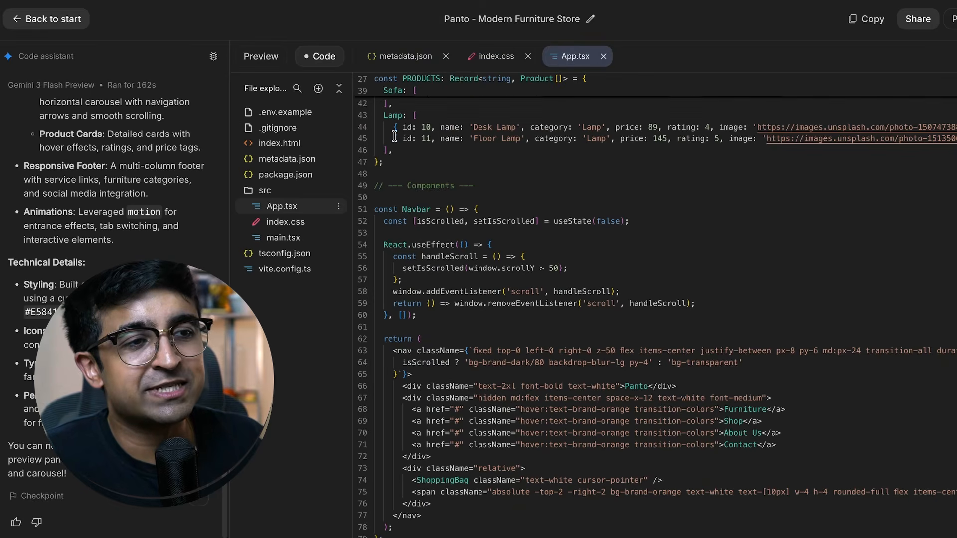
# Step: Return to the page preview and review the app's publishing setup and its general access sharing options
pyautogui.click(260, 56)
pyautogui.scroll(15, 703, 253)
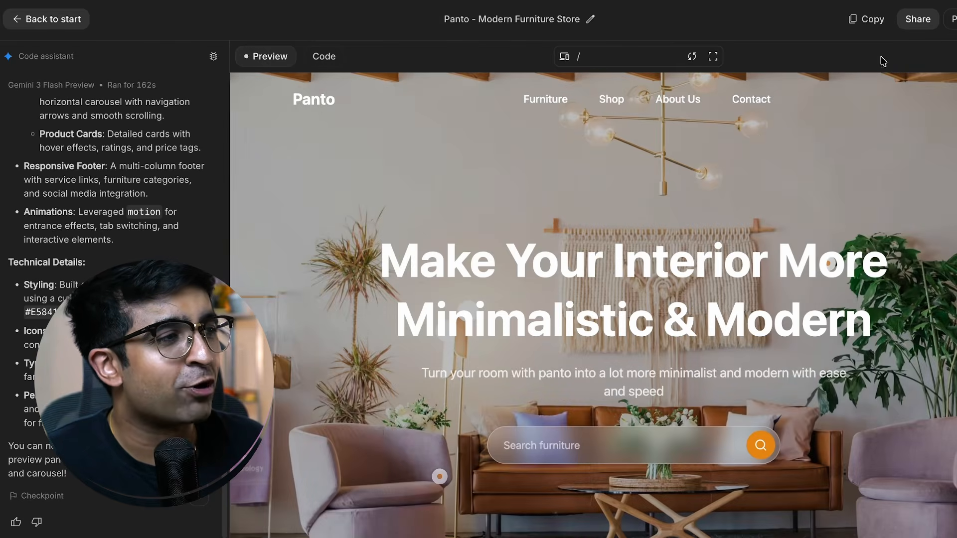
pyautogui.click(950, 19)
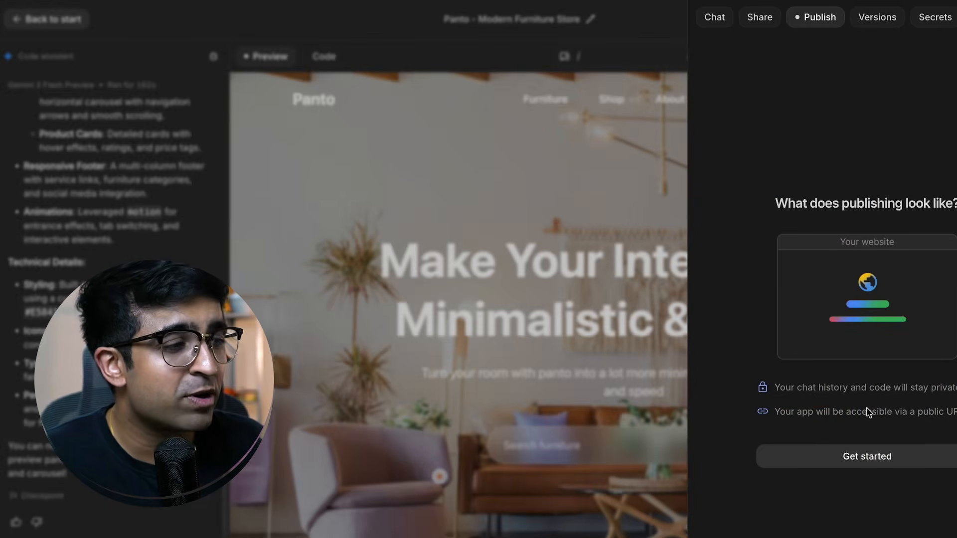
pyautogui.click(870, 456)
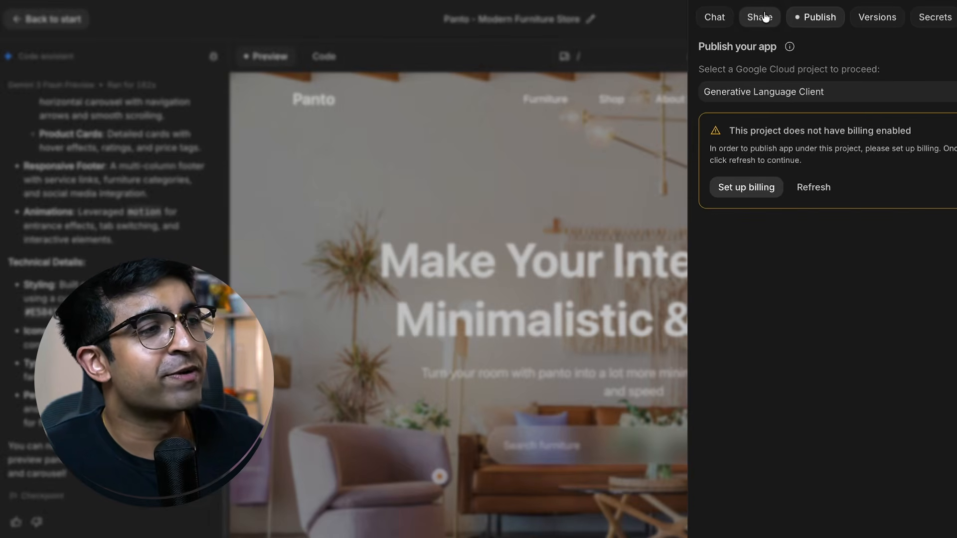
pyautogui.click(759, 18)
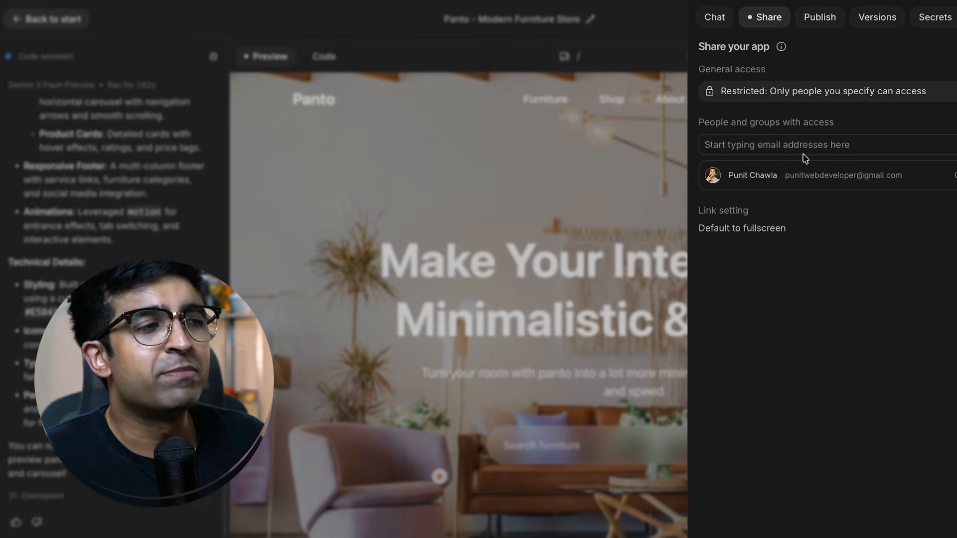
pyautogui.click(857, 95)
pyautogui.press('Escape')
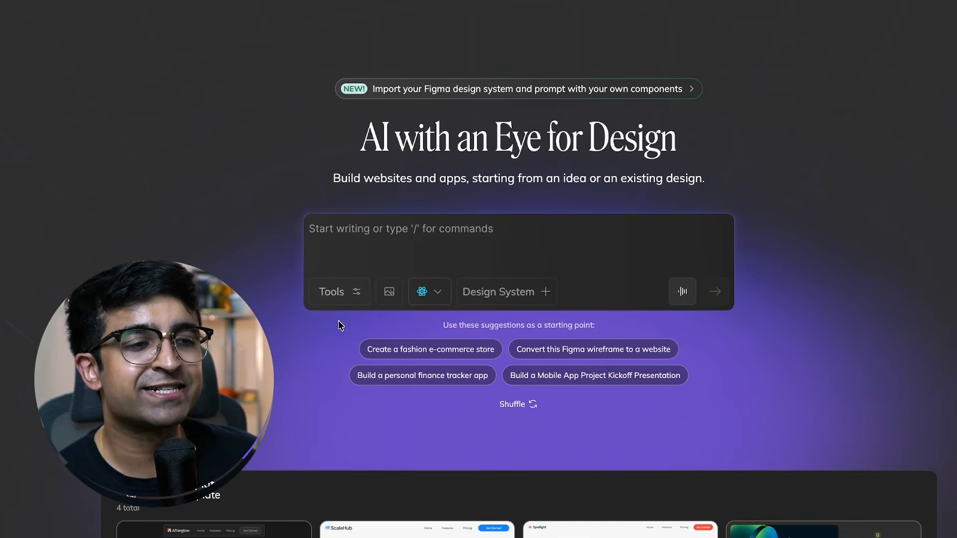
# Step: In Anima Playground, look over the import tools and the styling options, and choose React as the framework
pyautogui.click(342, 311)
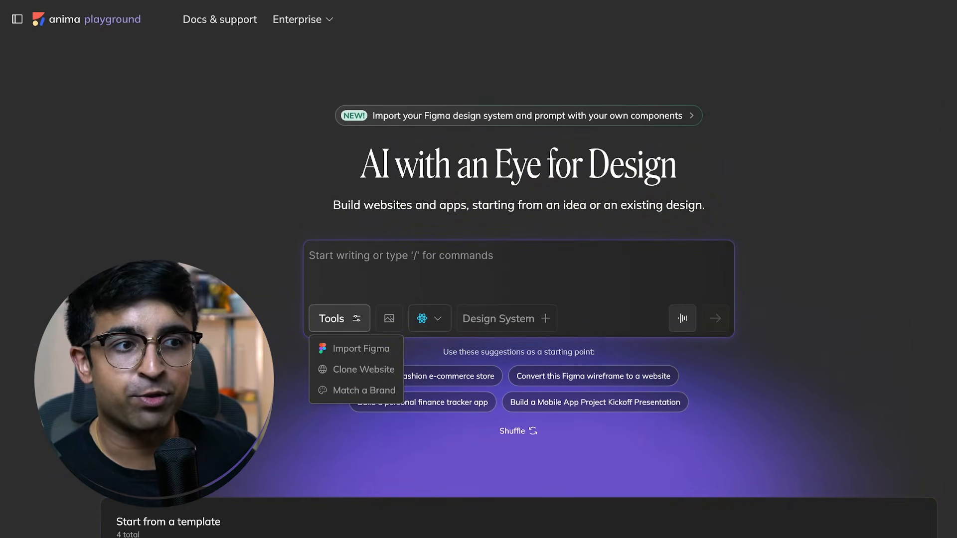
pyautogui.click(442, 325)
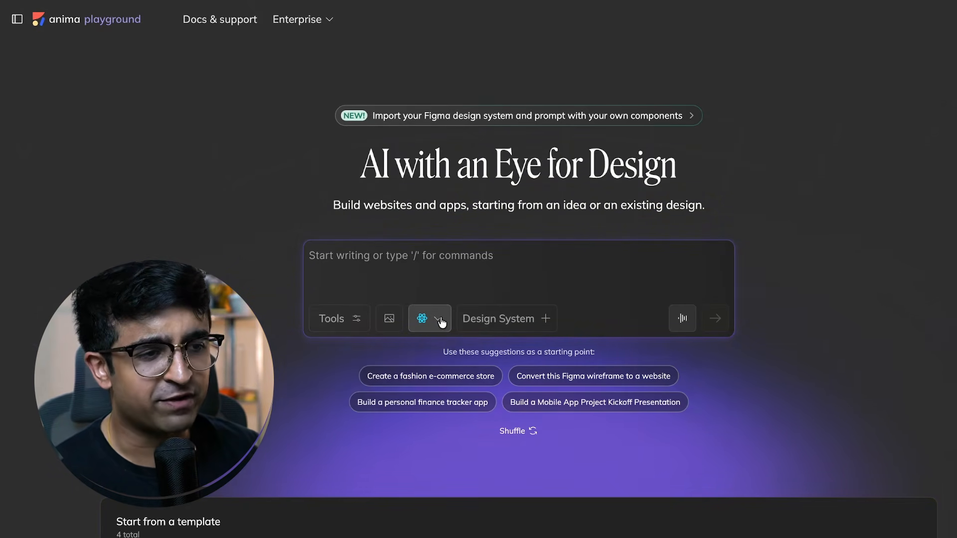
pyautogui.click(433, 319)
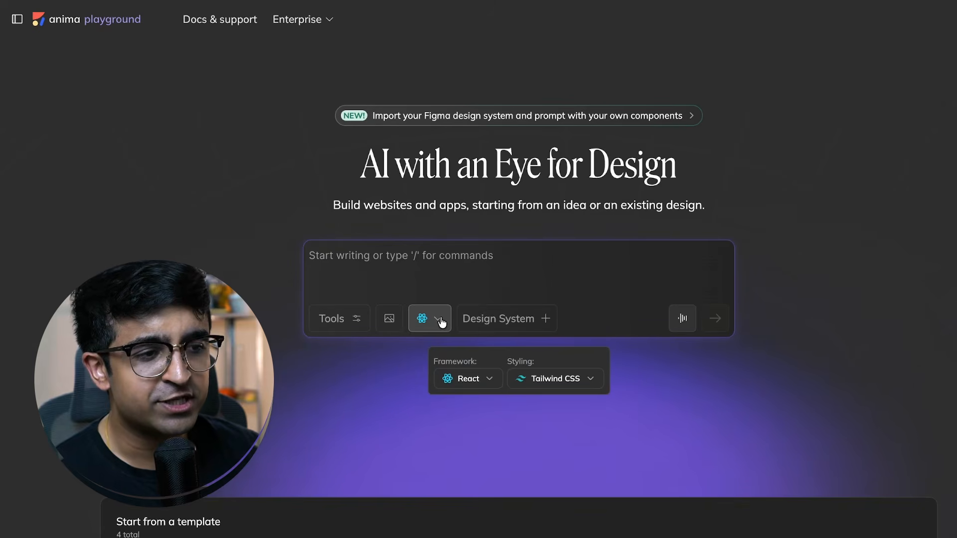
pyautogui.click(477, 387)
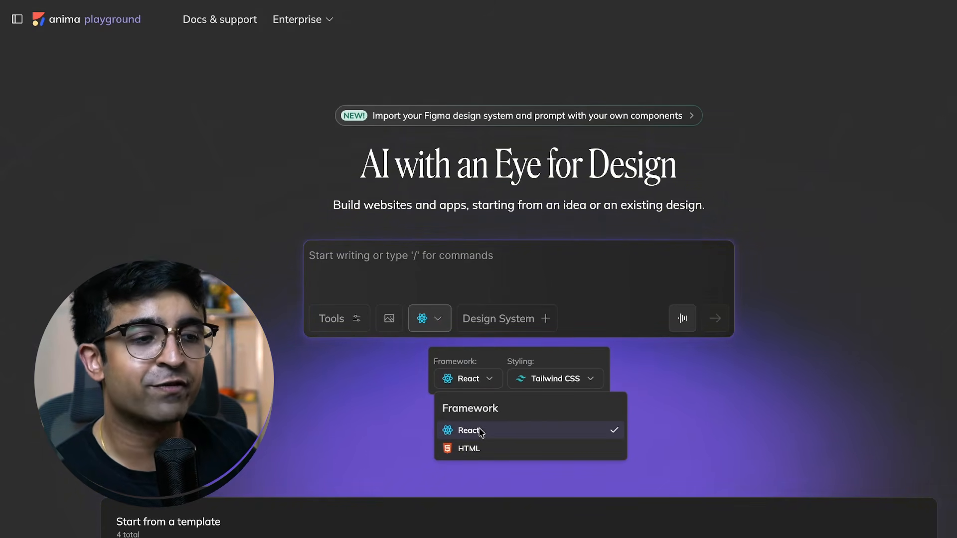
pyautogui.click(505, 431)
pyautogui.click(569, 382)
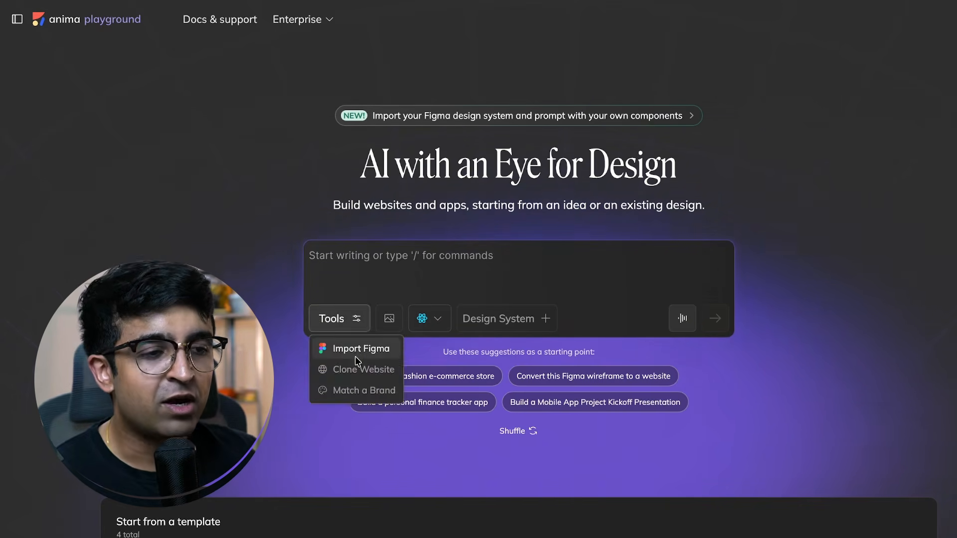
# Step: Import the Figma design and submit a prompt for a fully functional landing page with top navigation, footer, functional tabs, carousel and full animation flexibility
pyautogui.click(356, 352)
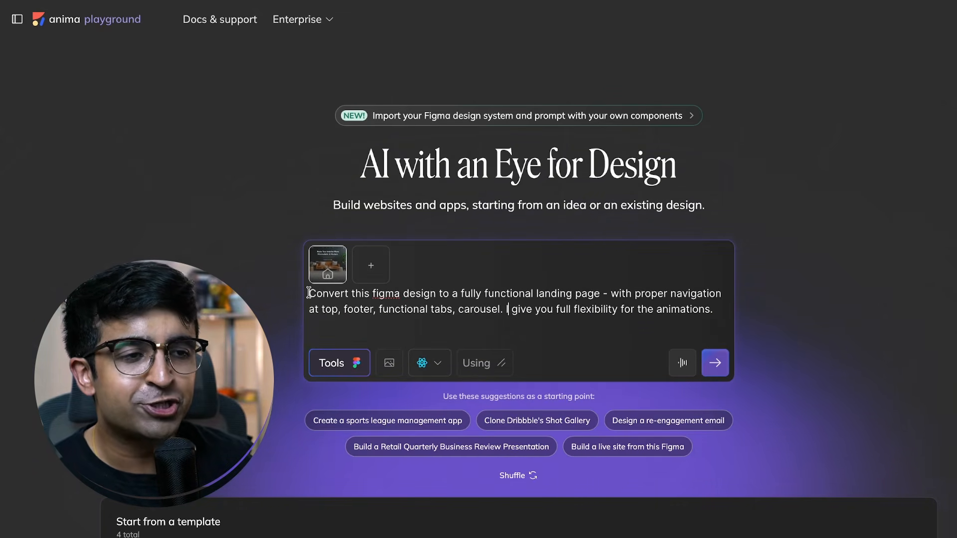
pyautogui.moveTo(309, 292); pyautogui.dragTo(545, 303)
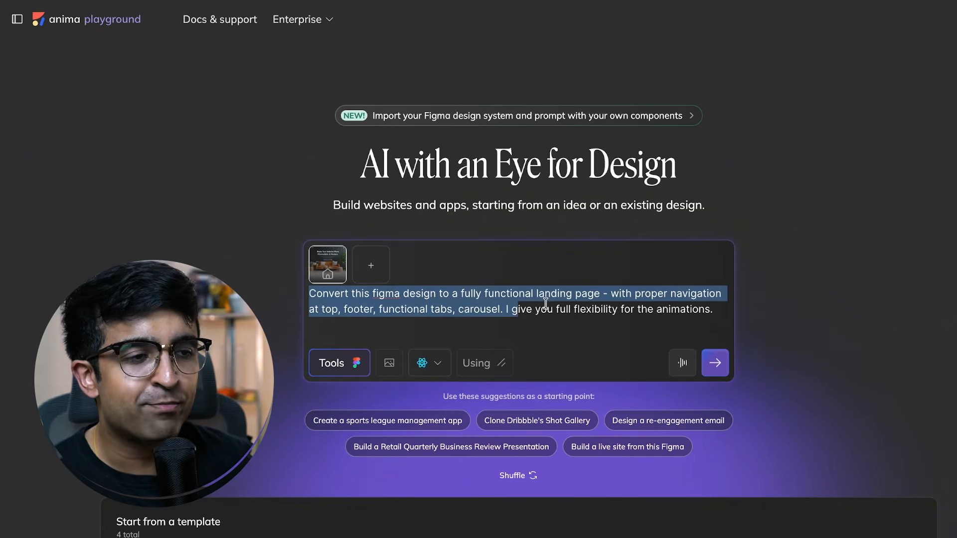
pyautogui.click(546, 303)
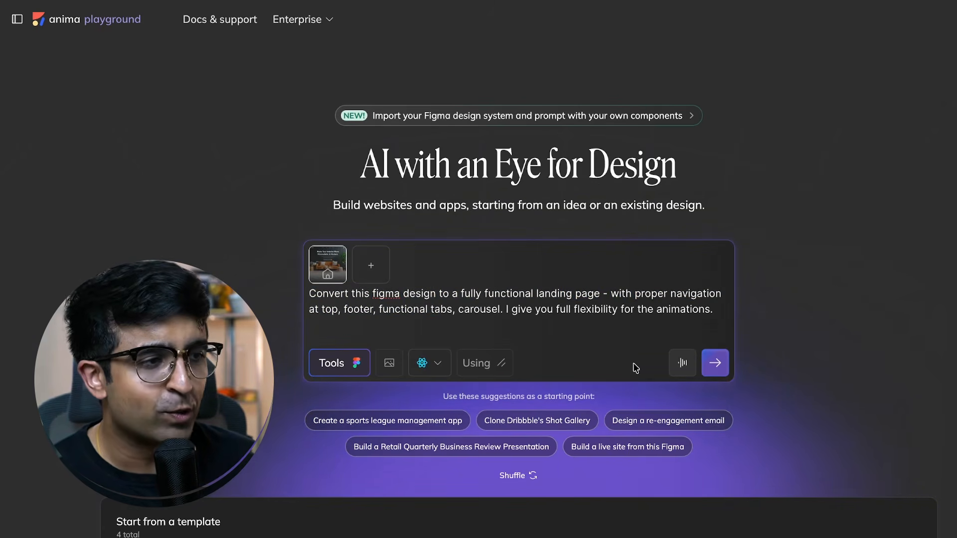
pyautogui.click(710, 366)
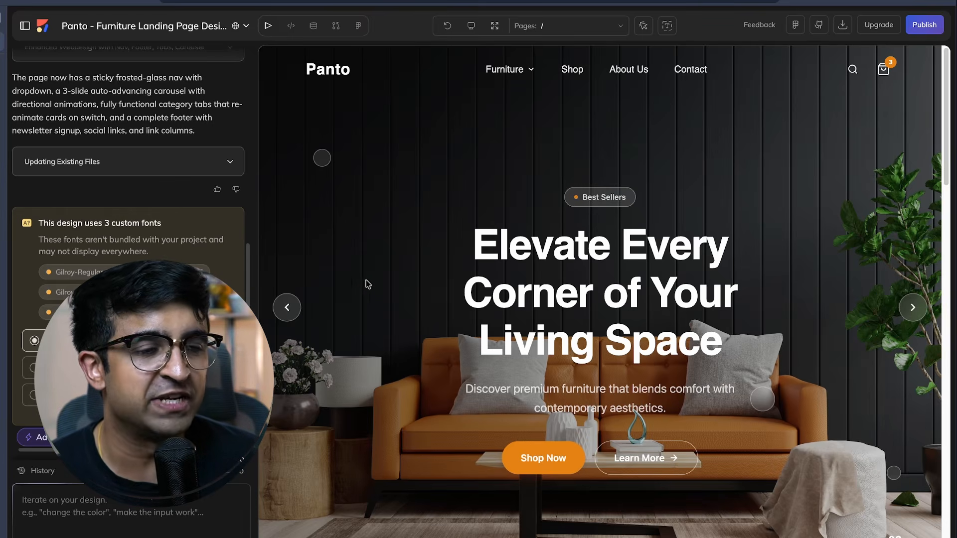
# Step: Test the generated page's hero carousel and the Furniture dropdown in its navigation
pyautogui.click(287, 306)
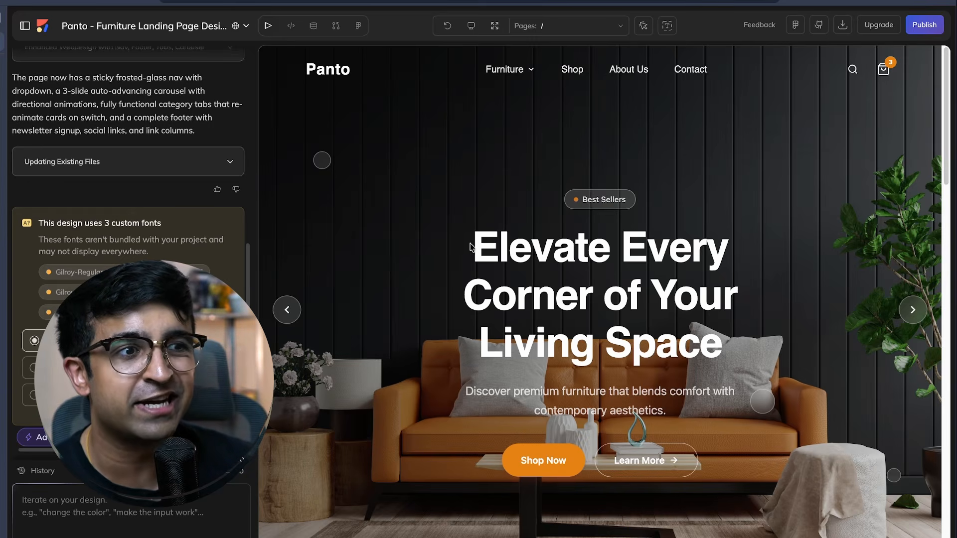
pyautogui.click(540, 70)
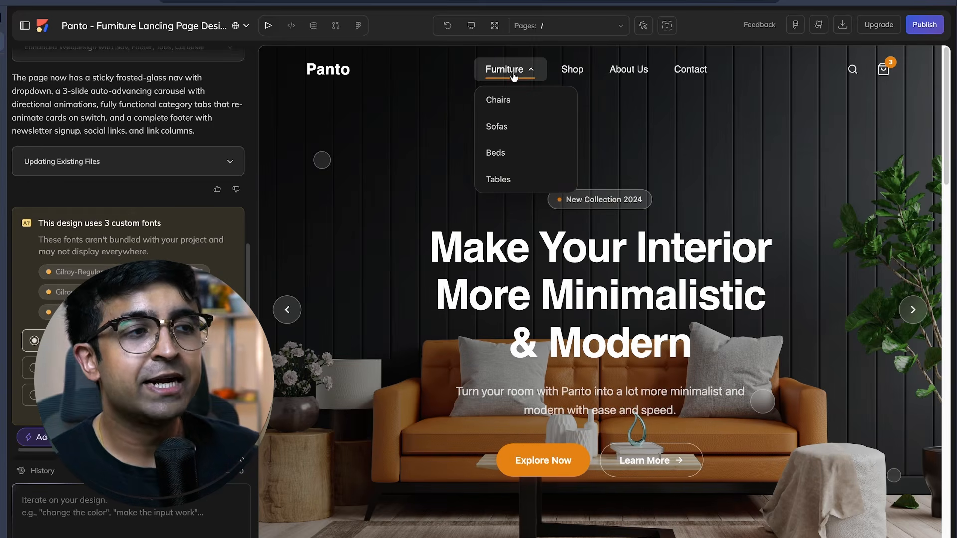
pyautogui.click(540, 71)
pyautogui.click(538, 73)
pyautogui.click(510, 78)
pyautogui.click(512, 80)
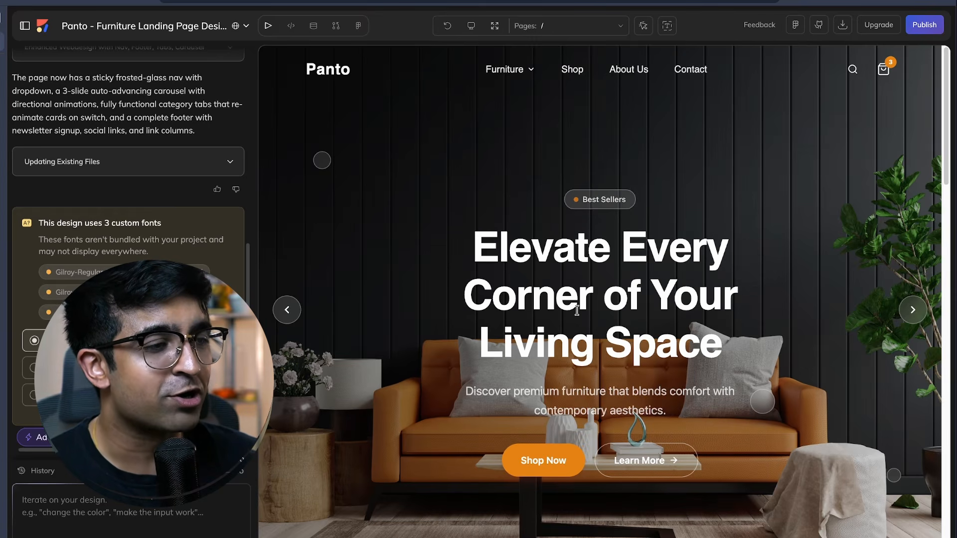
# Step: Look over the generated page's hero hotspots, sticky navigation bar and Why Choosing Us section
pyautogui.scroll(-1, 506, 451)
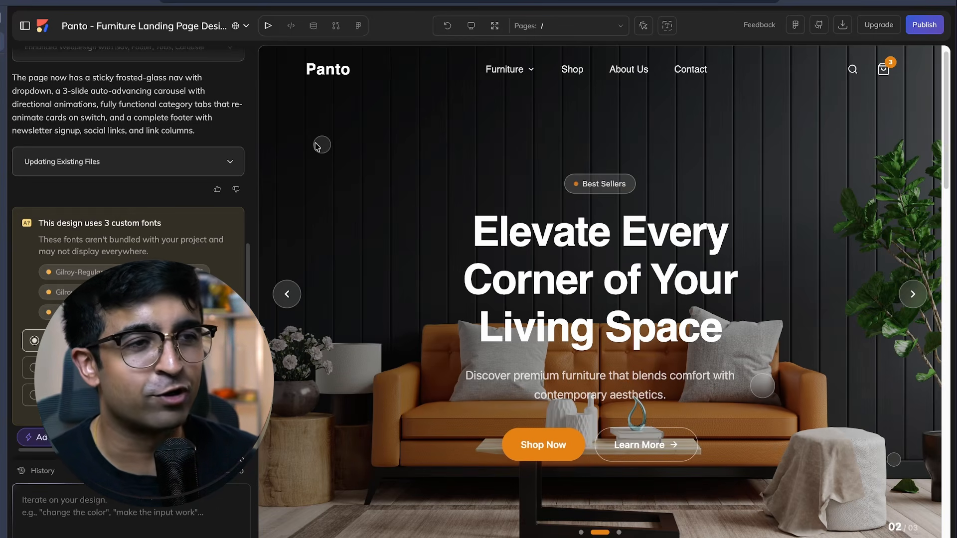
pyautogui.scroll(-5, 689, 178)
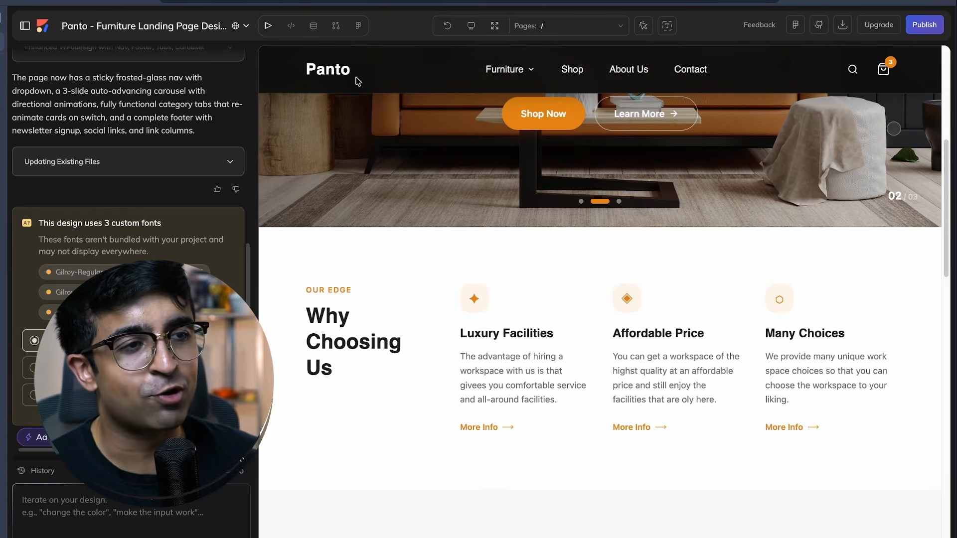
pyautogui.scroll(-1, 344, 80)
pyautogui.scroll(-2, 421, 81)
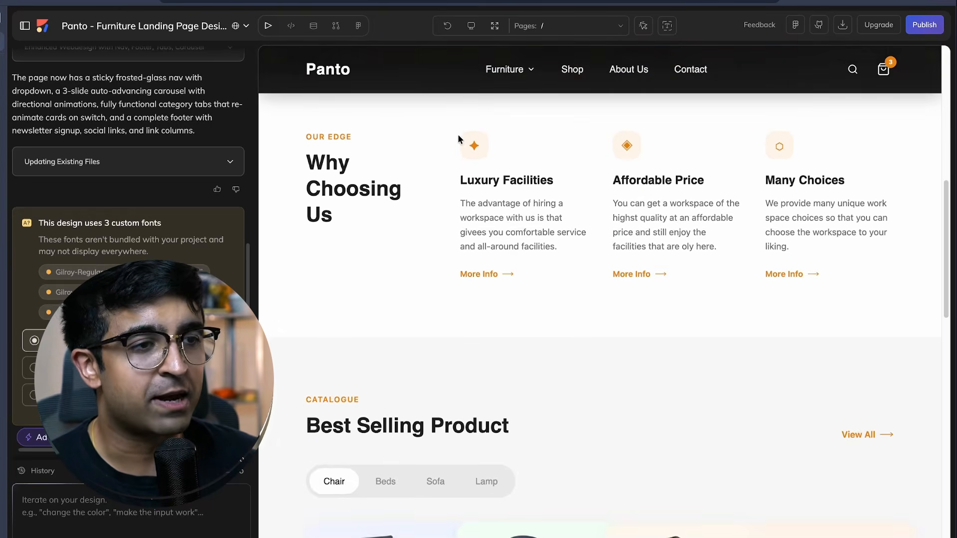
pyautogui.scroll(2, 466, 155)
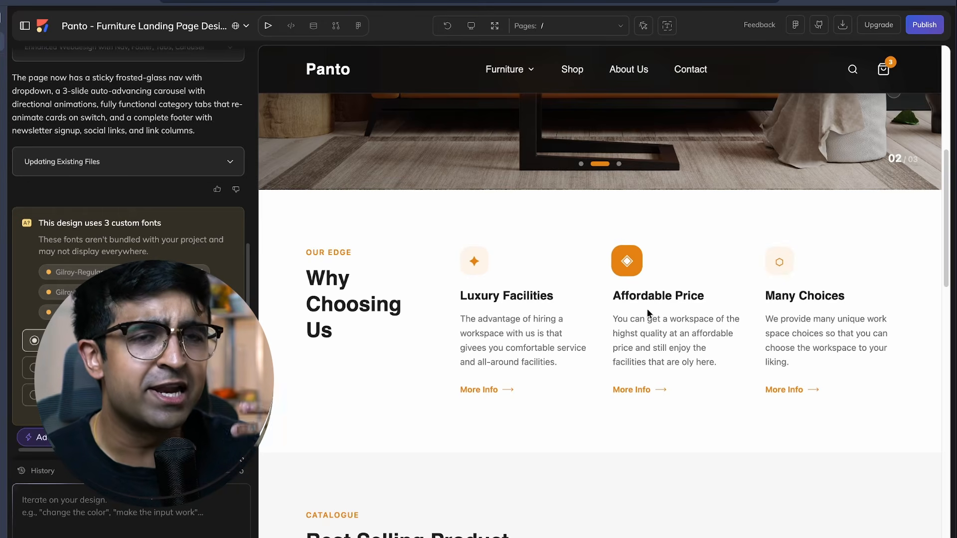
# Step: Test the Chair, Beds, Sofa and Lamp tabs in Anima's Best Selling Product section and check the product cards
pyautogui.scroll(-6, 647, 312)
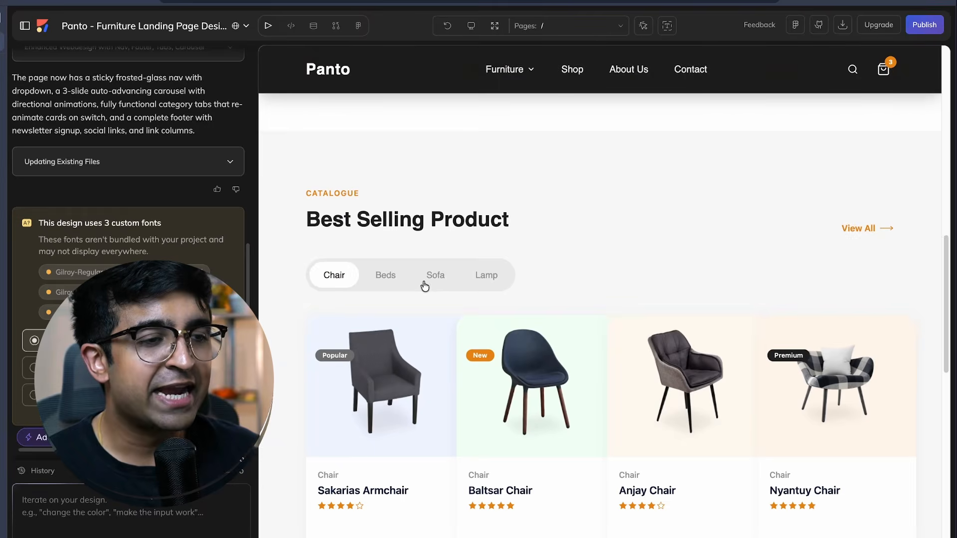
pyautogui.click(383, 279)
pyautogui.click(444, 278)
pyautogui.click(486, 276)
pyautogui.click(334, 275)
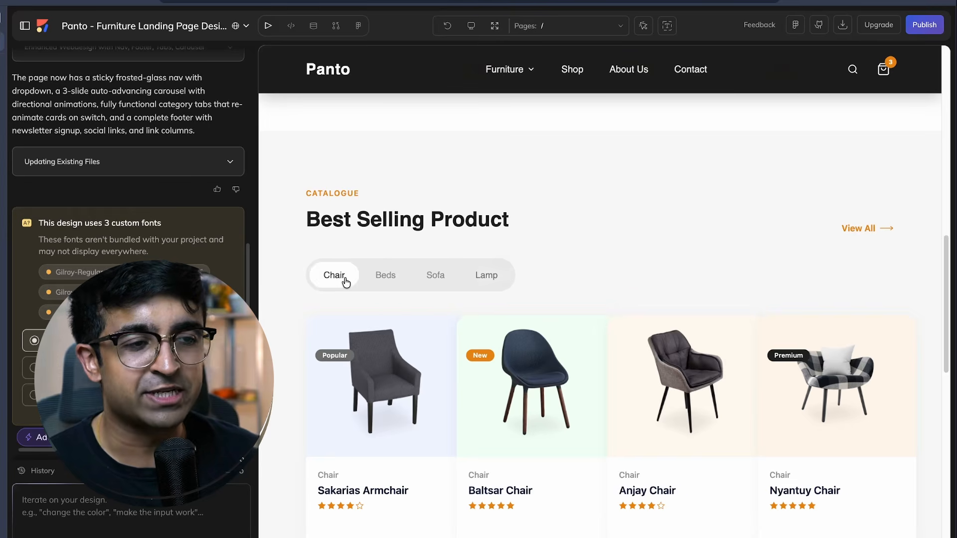
pyautogui.scroll(-3, 486, 275)
pyautogui.click(486, 145)
pyautogui.click(435, 145)
pyautogui.click(613, 149)
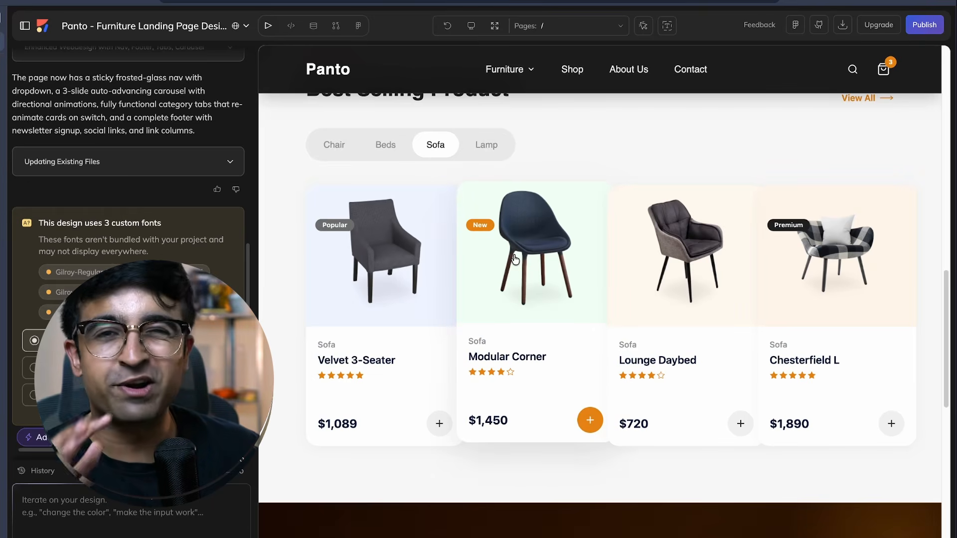
# Step: Check the Lamp and Chair tabs again in the Best Selling Product section
pyautogui.scroll(1, 357, 342)
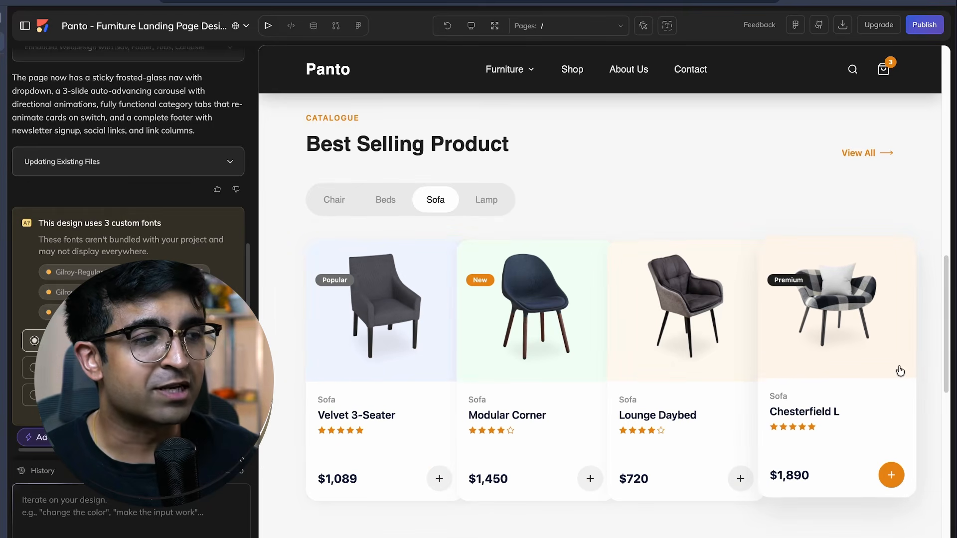
pyautogui.scroll(1, 915, 397)
pyautogui.click(486, 239)
pyautogui.click(337, 251)
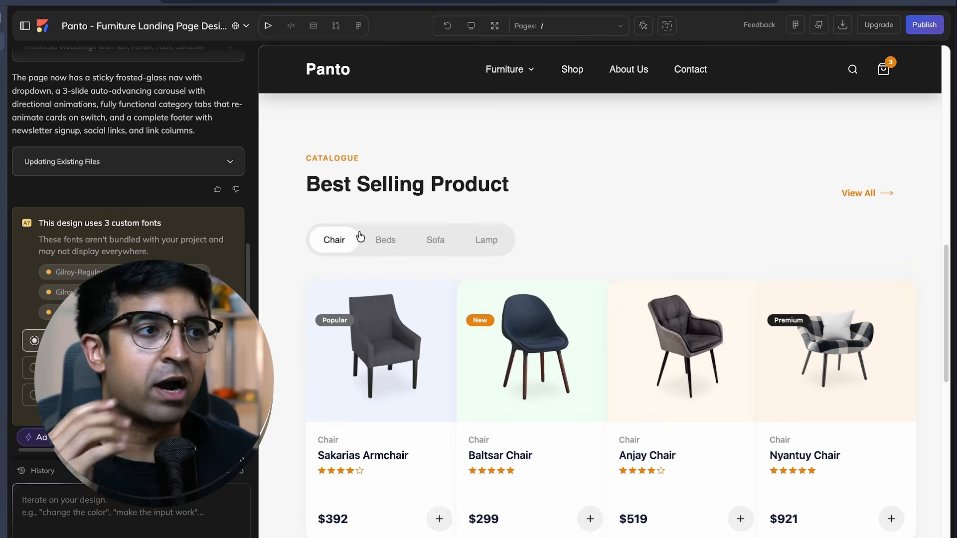
# Step: Look through the rest of the generated page, return to the hero section and advance its carousel
pyautogui.scroll(-5, 513, 234)
pyautogui.scroll(-10, 668, 358)
pyautogui.scroll(20, 666, 358)
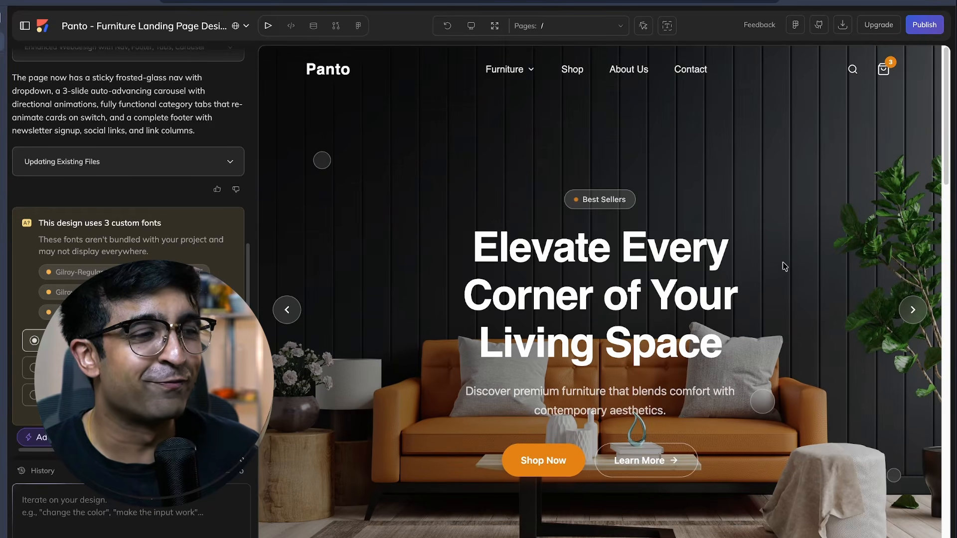
pyautogui.click(910, 315)
pyautogui.click(916, 309)
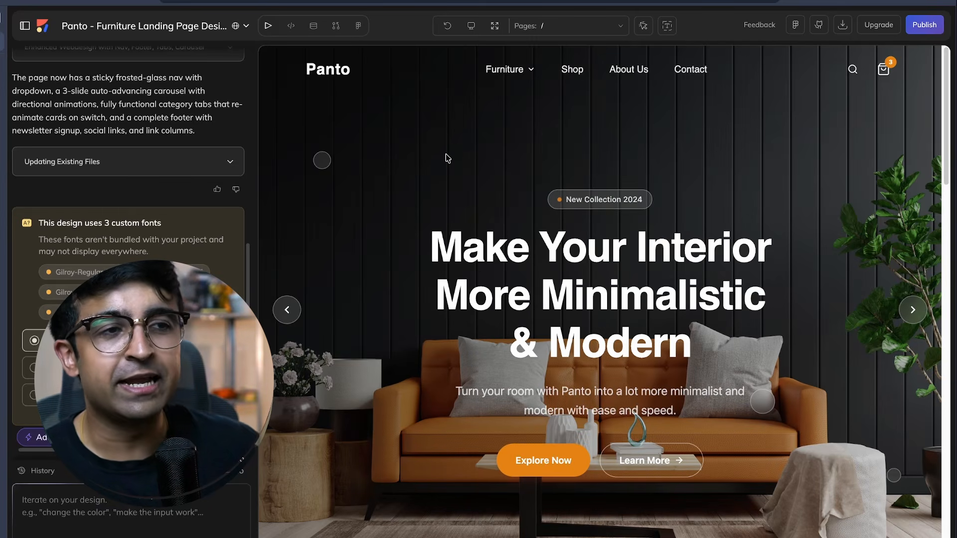
# Step: Review the generated project's code files, collapsing the workspace, screens and lib folders
pyautogui.click(292, 27)
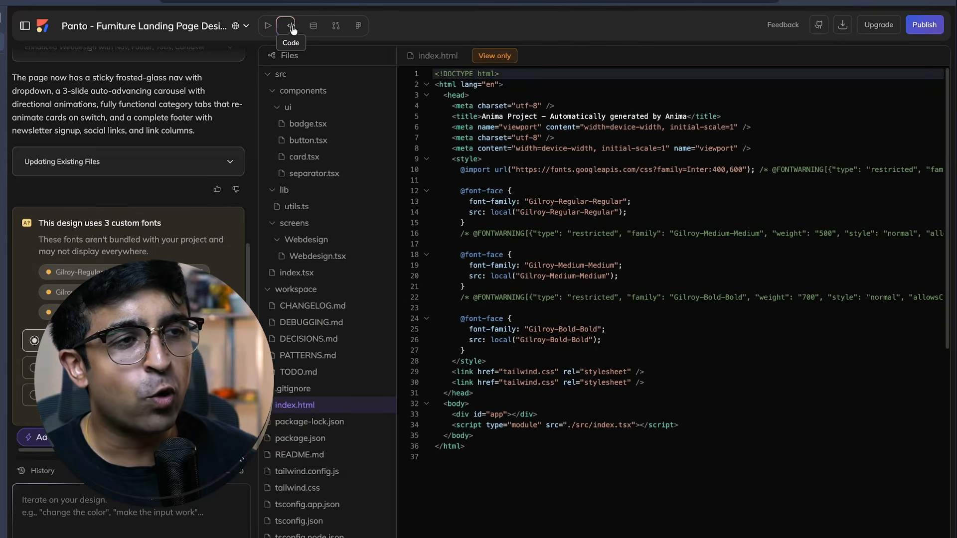
pyautogui.click(268, 289)
pyautogui.click(272, 223)
pyautogui.click(272, 189)
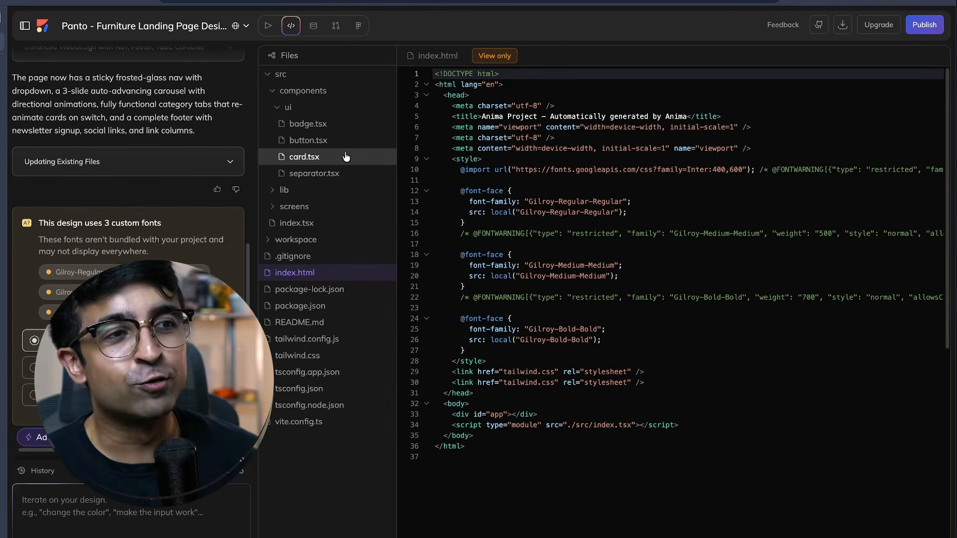
# Step: Enable the built-in Anima Database, and check the app's flow visualization and original Figma design
pyautogui.click(314, 28)
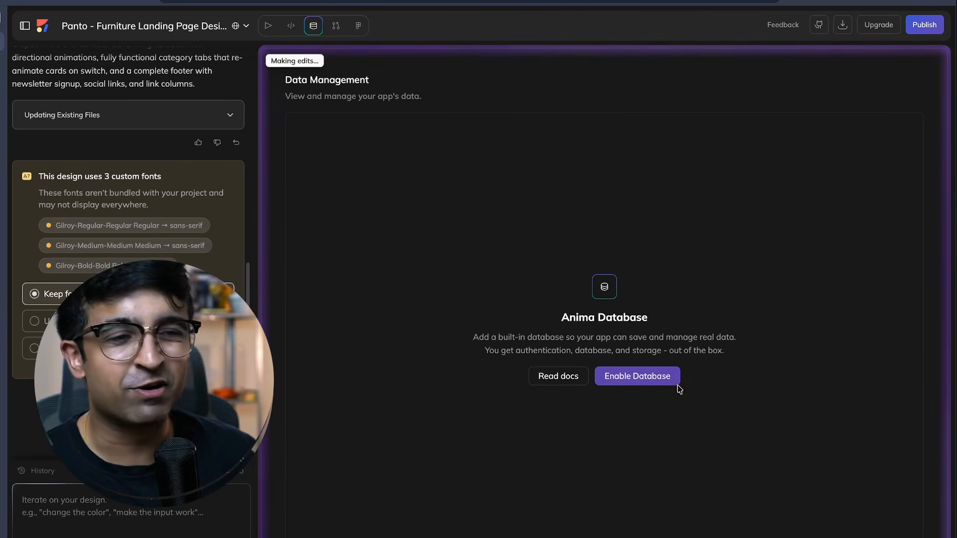
pyautogui.click(335, 27)
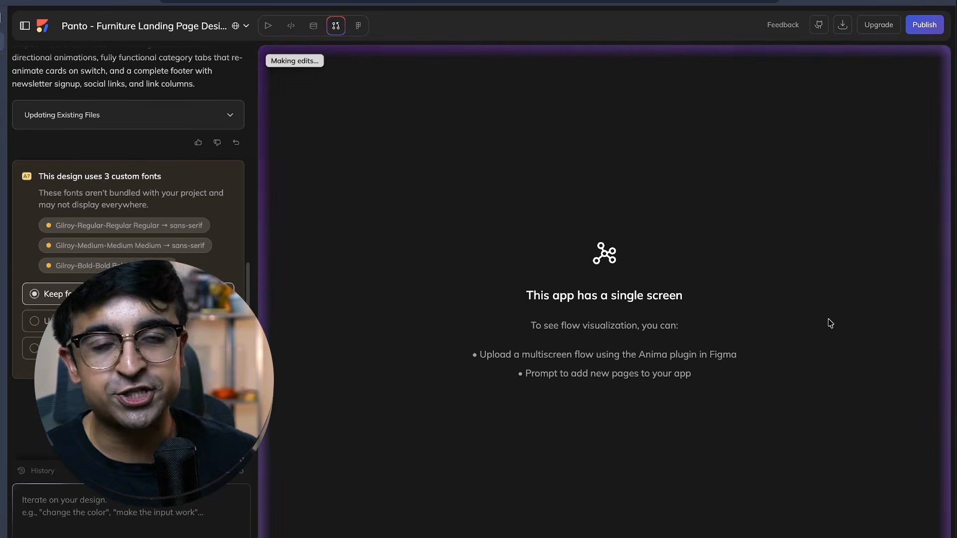
pyautogui.click(357, 26)
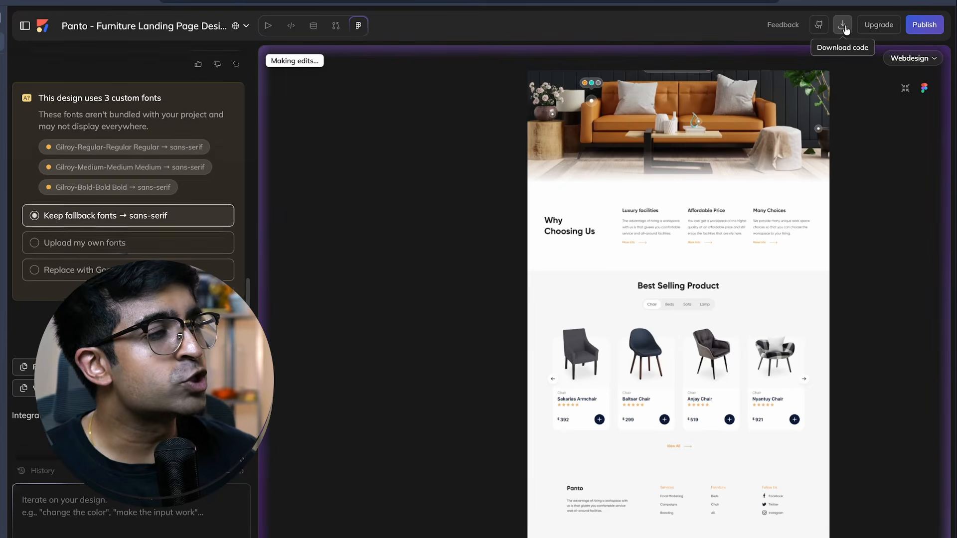
# Step: Check the project's publishing options and return to the live preview of the Panto page
pyautogui.click(923, 27)
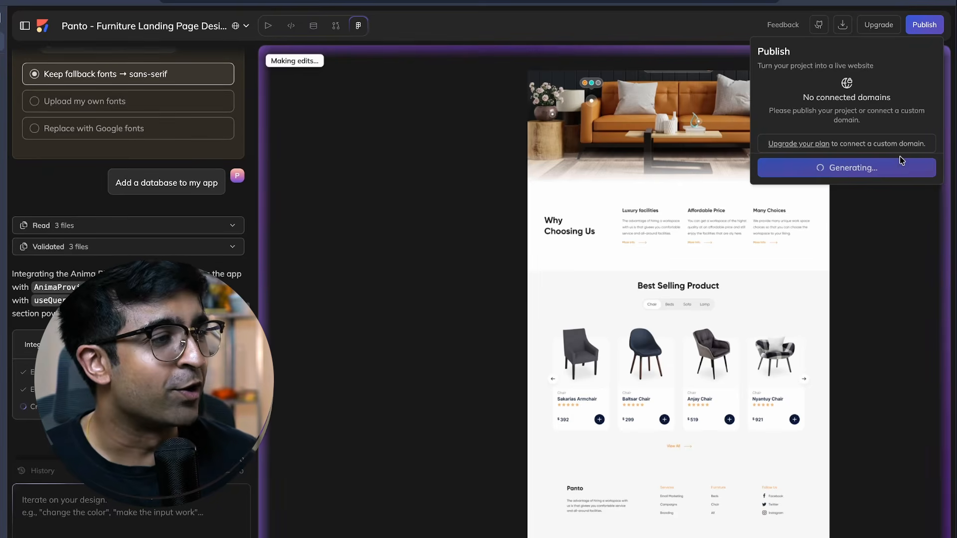
pyautogui.click(337, 37)
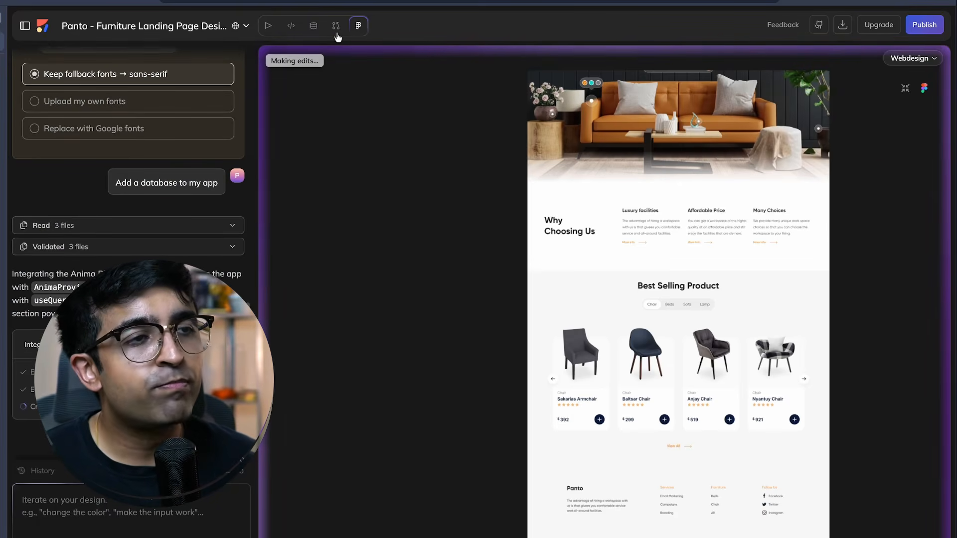
pyautogui.click(247, 24)
pyautogui.click(449, 459)
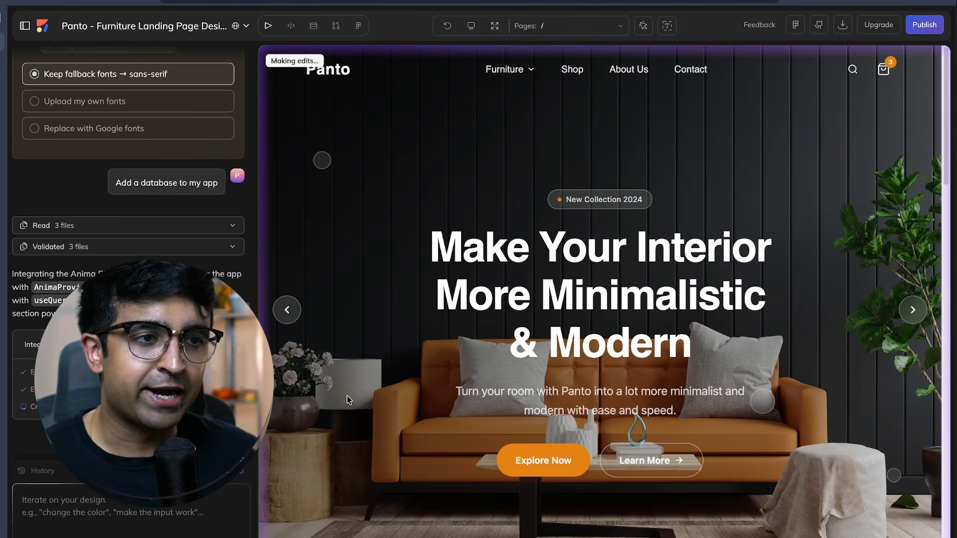
# Step: Select the "New Collection 2024" badge and the main heading in the hero section as elements to edit
pyautogui.click(74, 537)
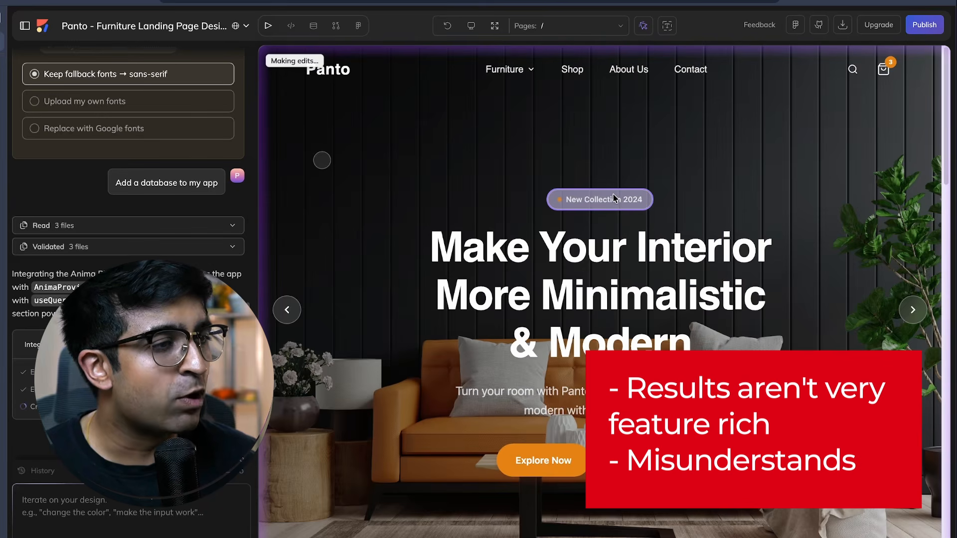
pyautogui.click(619, 197)
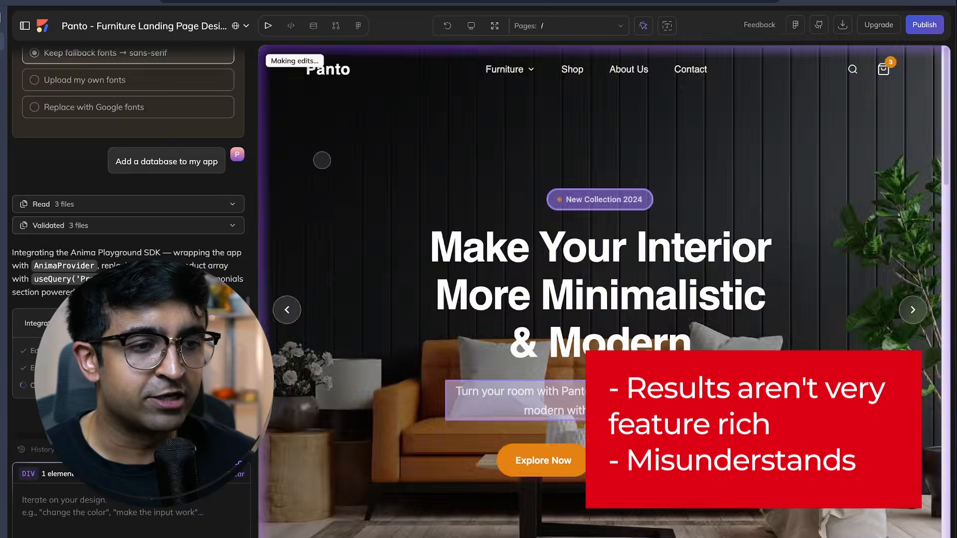
pyautogui.click(599, 295)
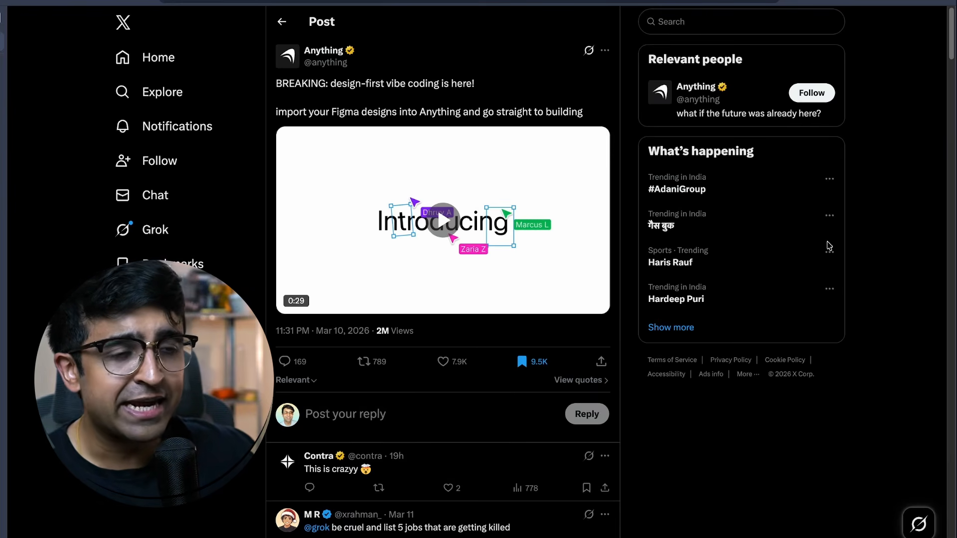
# Step: View Anything's Figma import announcement on X, switch to Anything and submit the Panto Furniture Landing Page Design from Figma
pyautogui.click(447, 220)
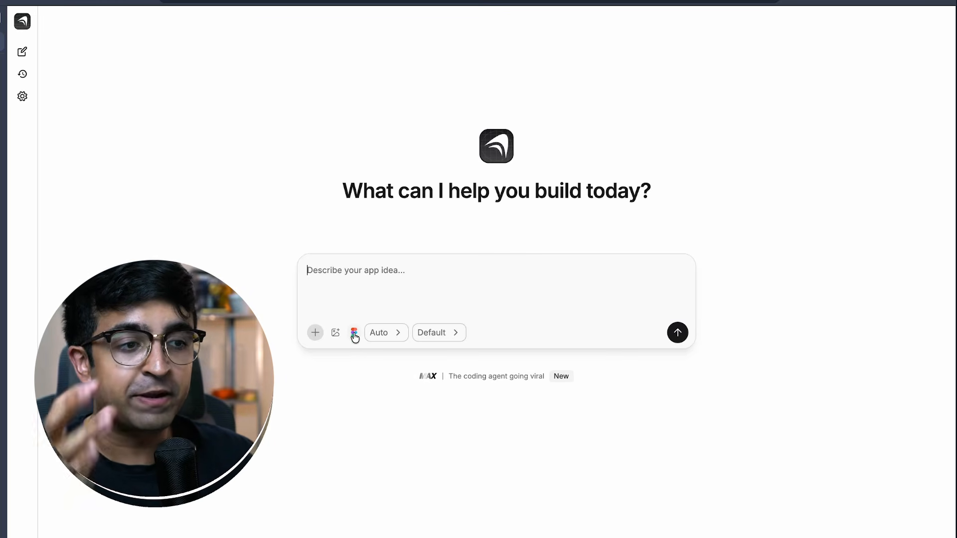
pyautogui.click(353, 335)
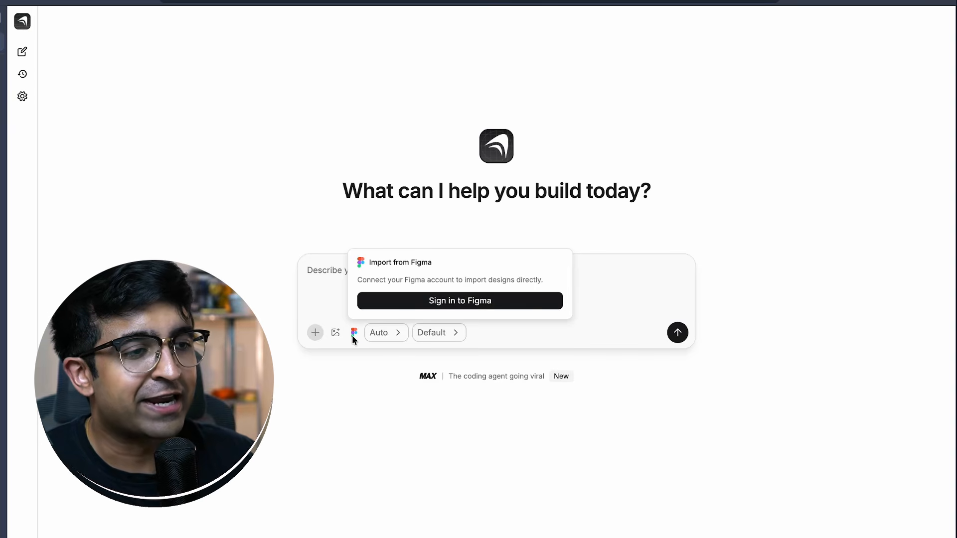
pyautogui.click(444, 305)
pyautogui.hotkey('ctrl', 'v')
pyautogui.click(472, 300)
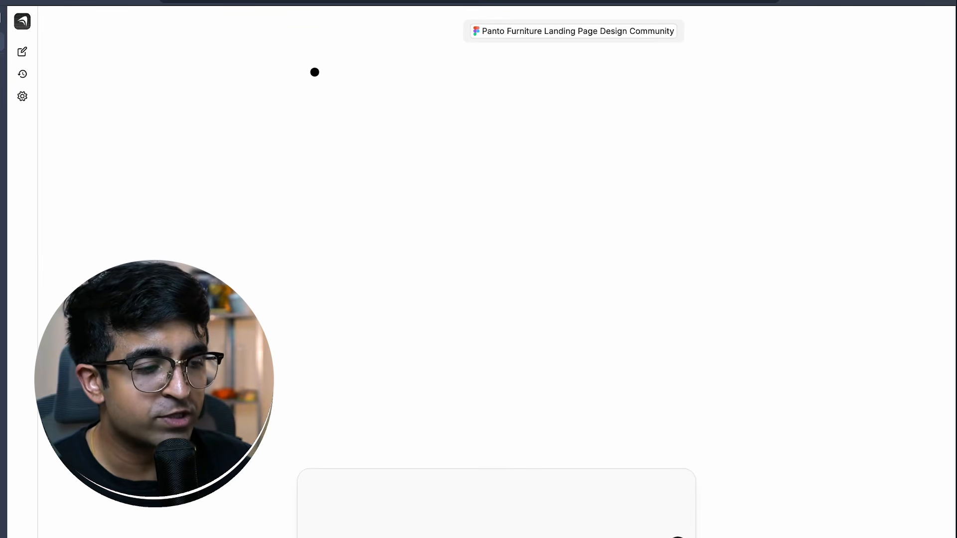
# Step: Review the agent modes and AI models available for the project
pyautogui.click(398, 537)
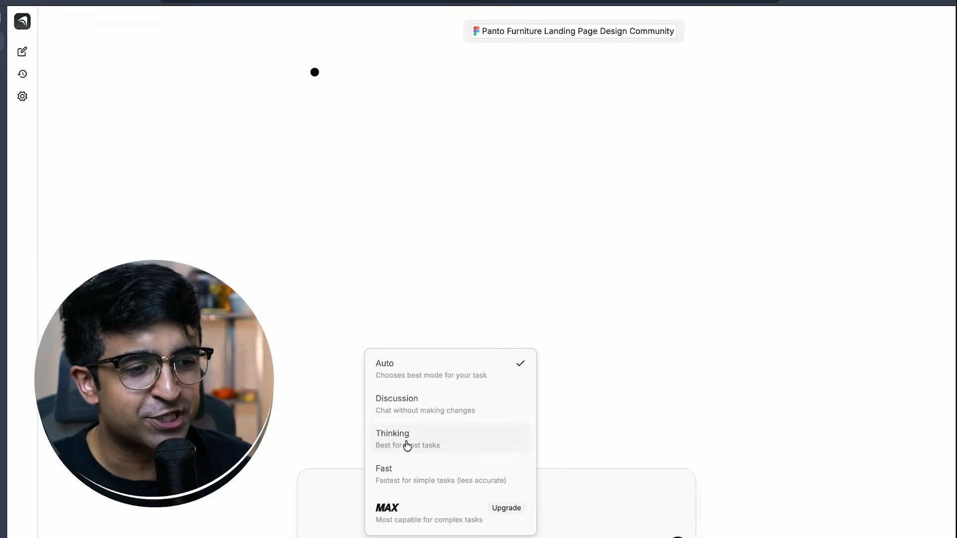
pyautogui.click(395, 536)
pyautogui.click(423, 536)
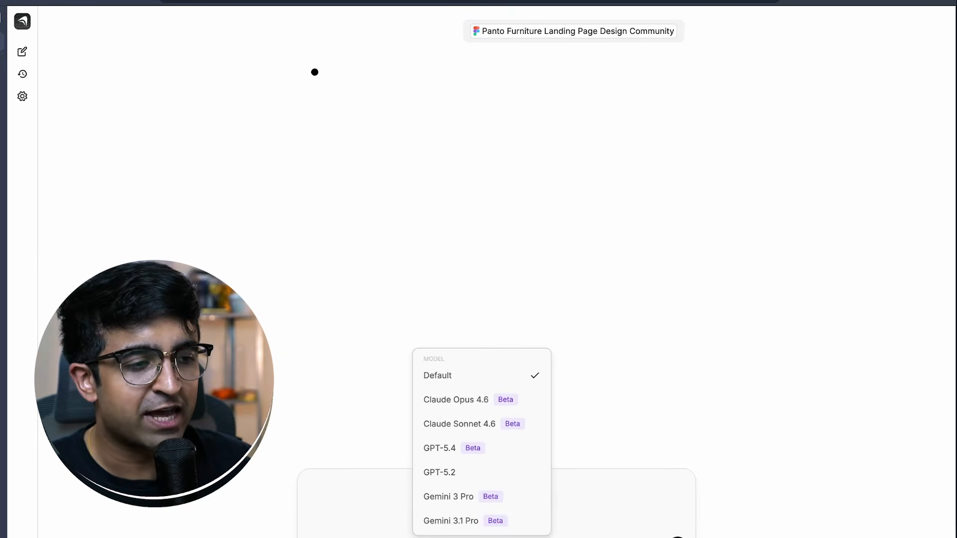
# Step: Browse the list of integrations that can be added to the app and return to the prompt
pyautogui.click(308, 537)
pyautogui.scroll(-5, 197, 439)
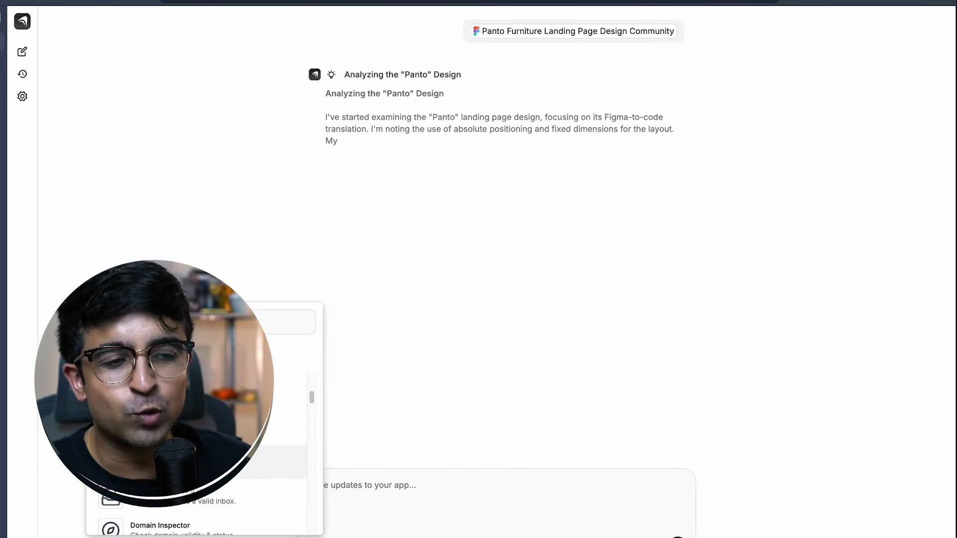
pyautogui.scroll(-5, 196, 439)
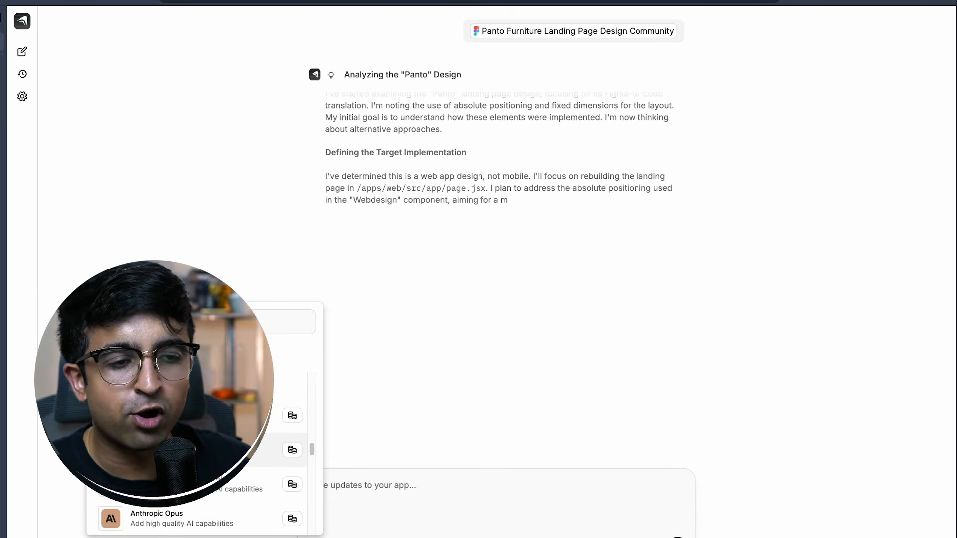
pyautogui.scroll(10, 197, 438)
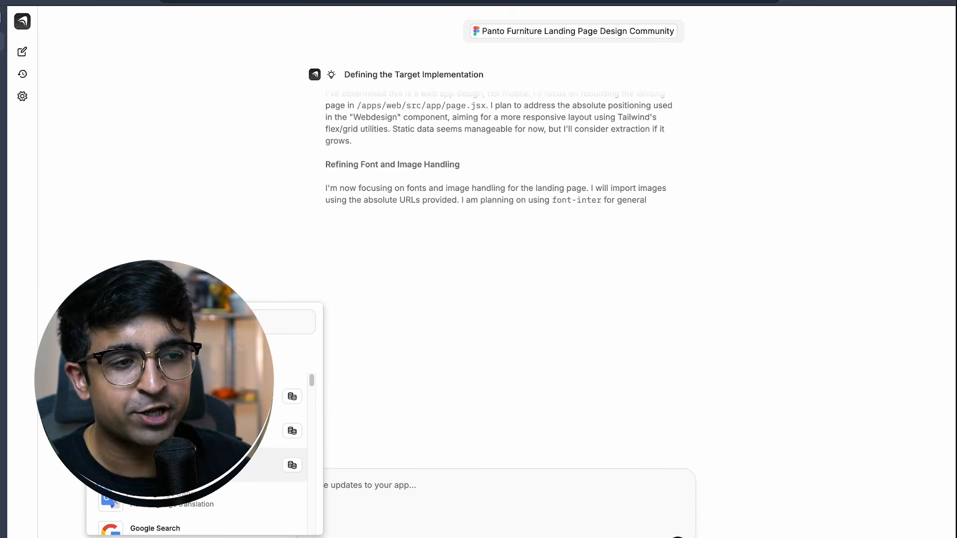
pyautogui.click(379, 495)
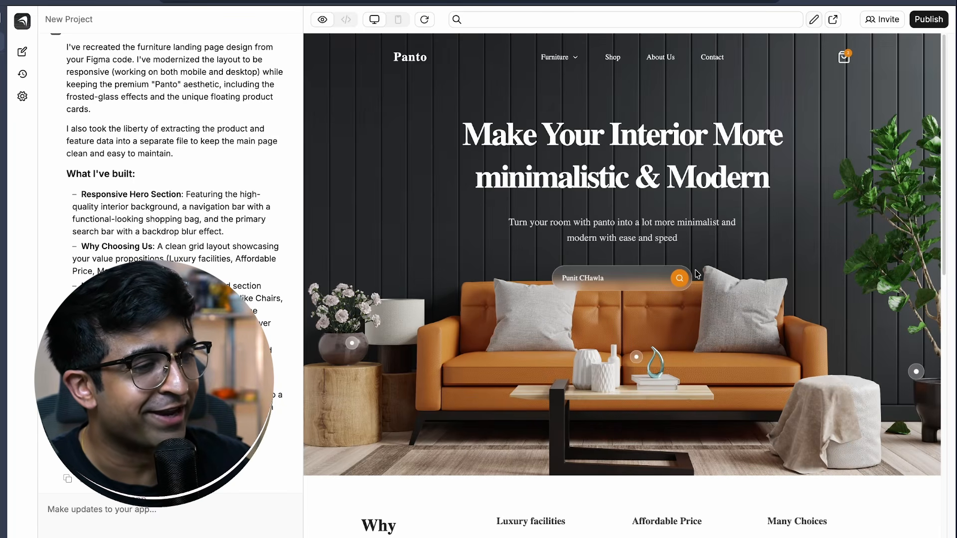
# Step: Test the Lamp, Chair and Beds tabs in the Best Selling Product section of Anything's generated page
pyautogui.scroll(-4, 697, 274)
pyautogui.click(644, 250)
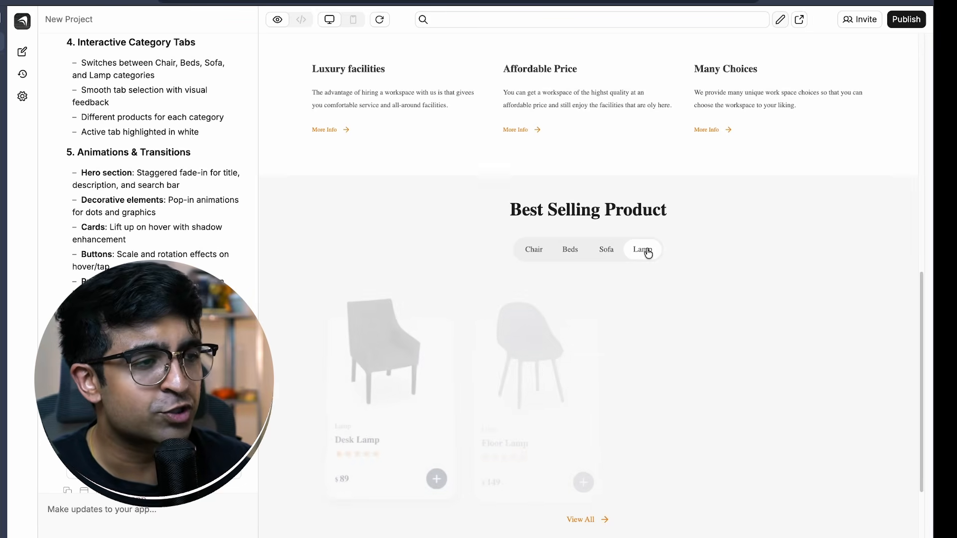
pyautogui.click(531, 250)
pyautogui.click(581, 250)
pyautogui.scroll(-1, 583, 249)
pyautogui.click(535, 226)
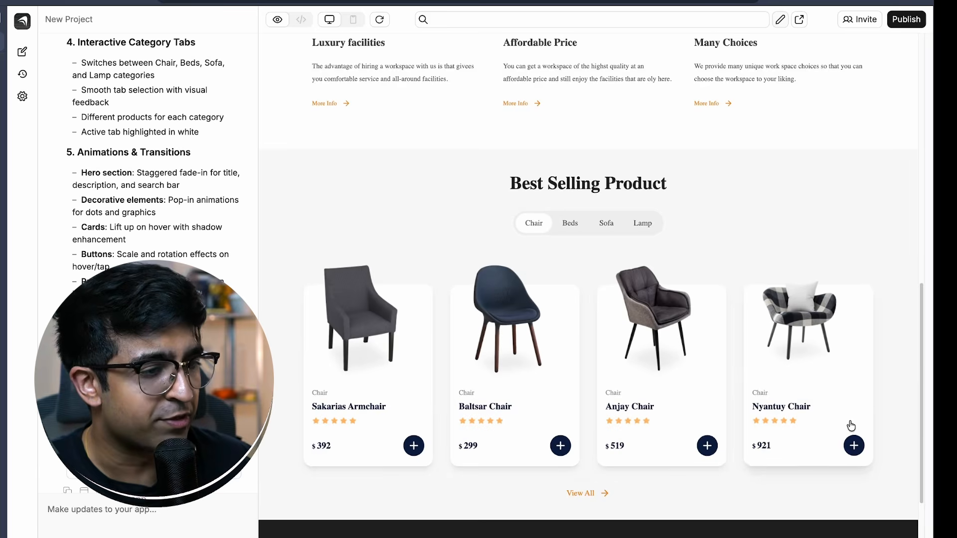
pyautogui.scroll(-1, 823, 426)
pyautogui.click(638, 203)
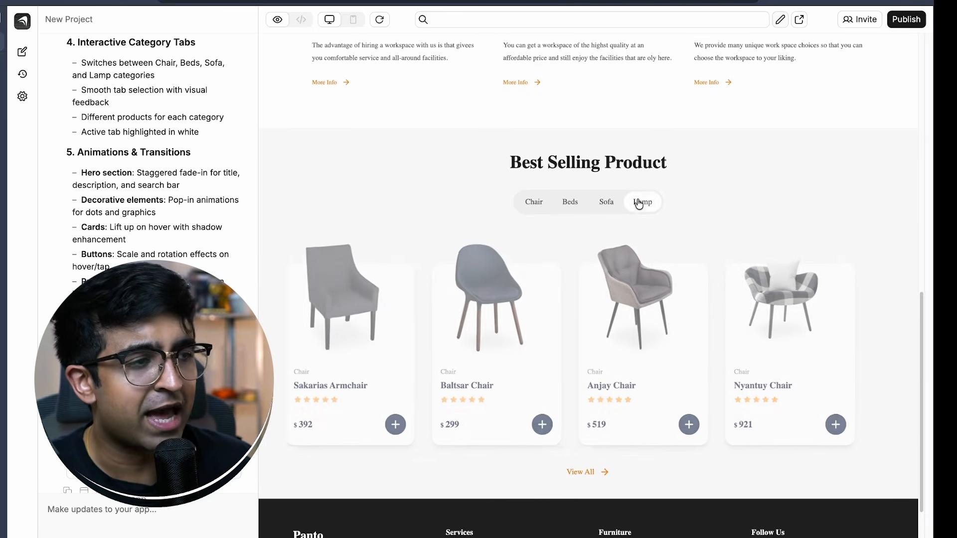
# Step: Look over the page's footer and hero section and read through the preview's logs
pyautogui.scroll(-3, 594, 479)
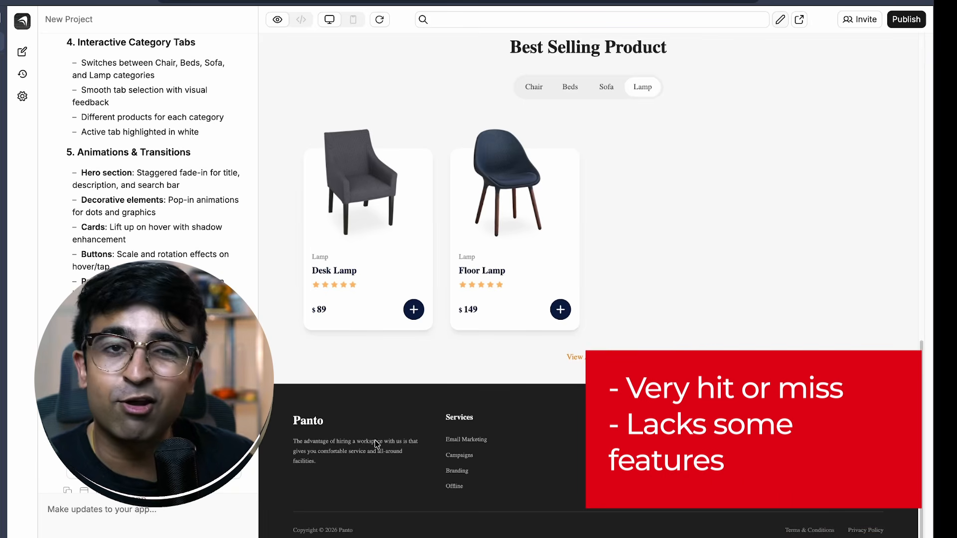
pyautogui.scroll(15, 377, 442)
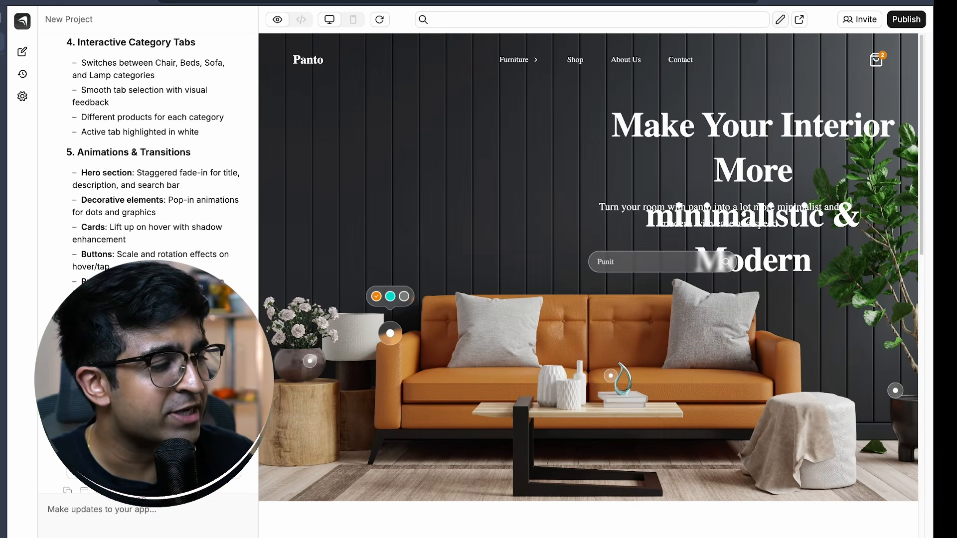
pyautogui.click(287, 536)
pyautogui.scroll(-5, 353, 479)
pyautogui.scroll(-3, 369, 504)
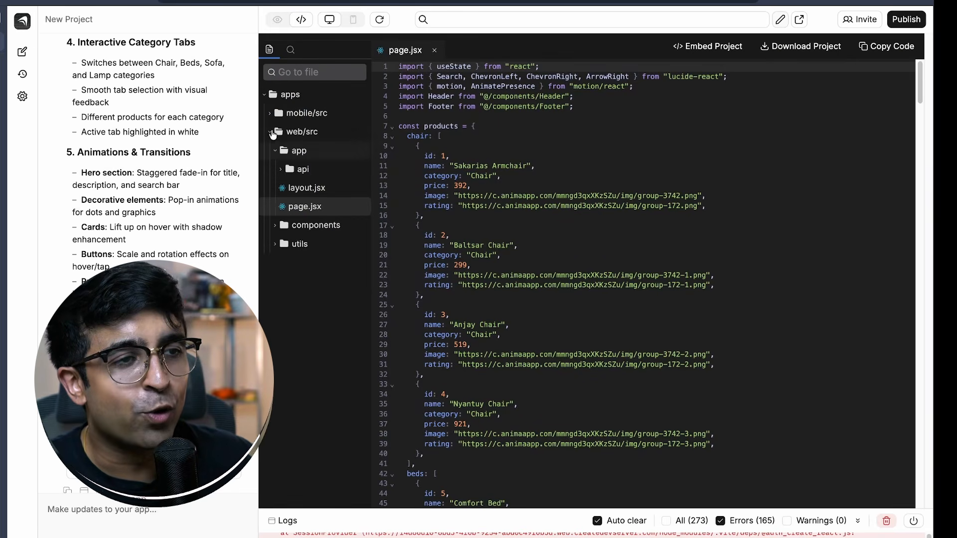
# Step: Insert a blank line below the Sakarias Armchair's category in page.jsx
pyautogui.click(539, 174)
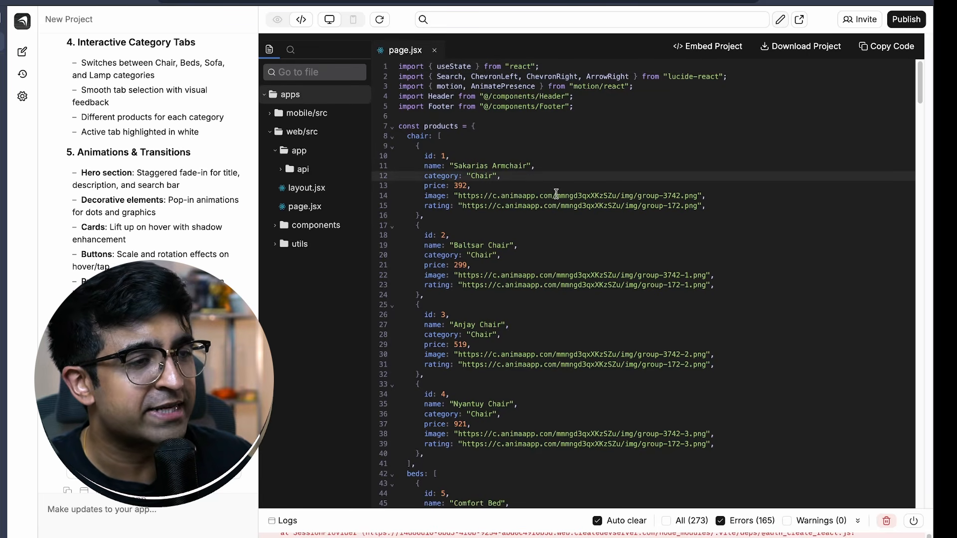
pyautogui.press('Return')
pyautogui.click(722, 385)
# Step: Check the web publishing and domain options, and view the project's chat history
pyautogui.click(897, 20)
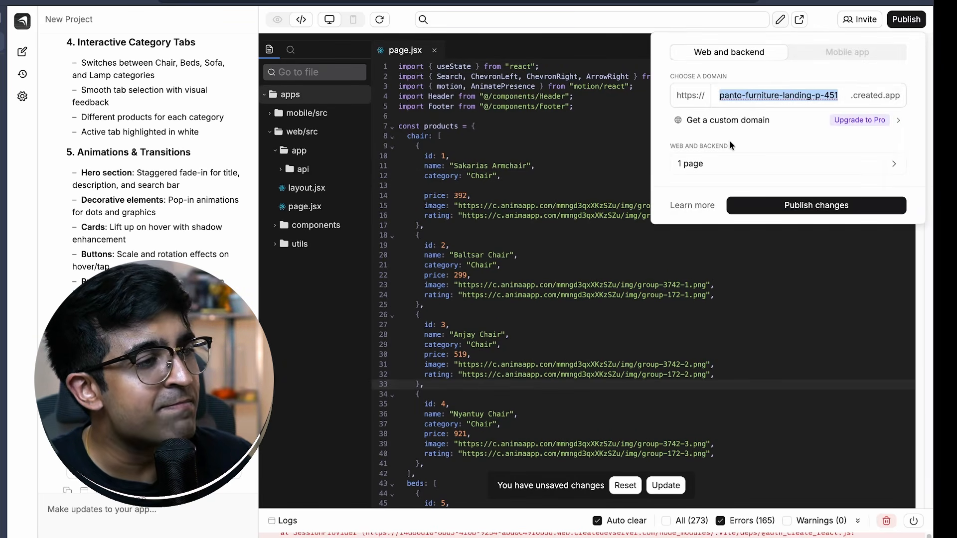
pyautogui.click(802, 72)
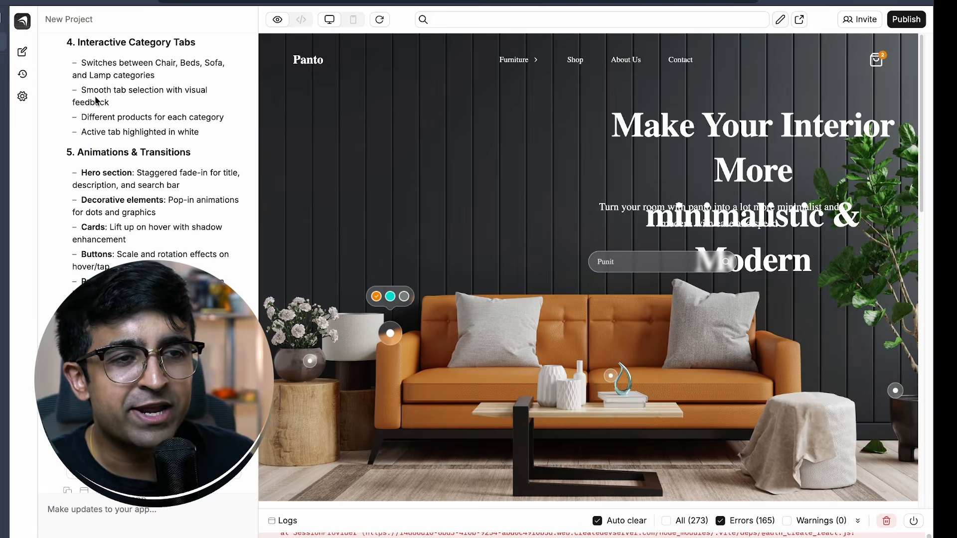
pyautogui.click(22, 75)
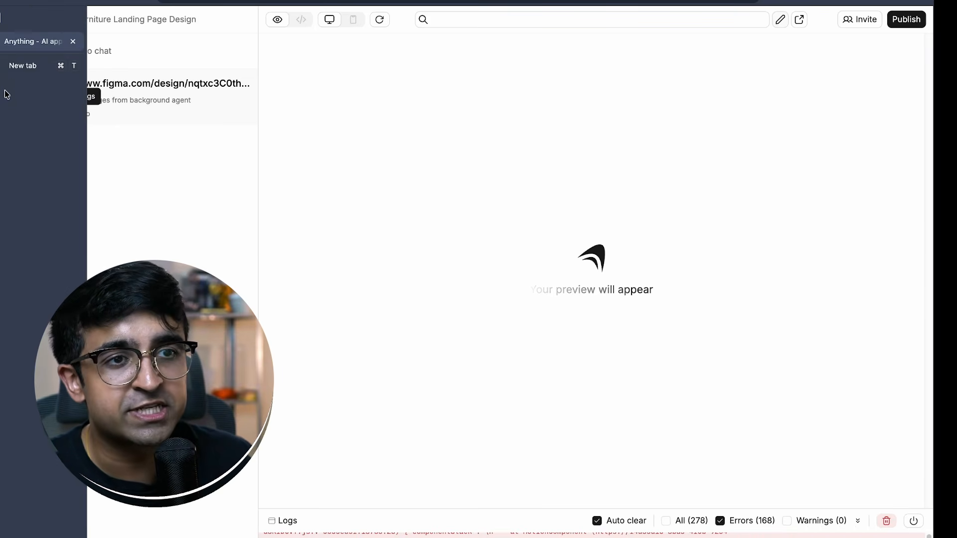
# Step: Review the project settings for Custom Instructions, Assets, Auth Providers and In-App Purchases
pyautogui.click(22, 96)
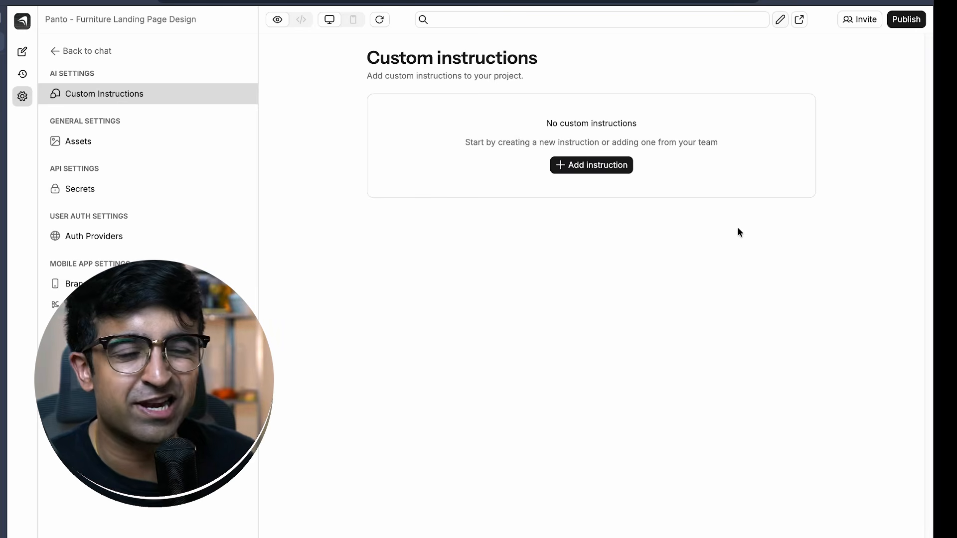
pyautogui.click(78, 141)
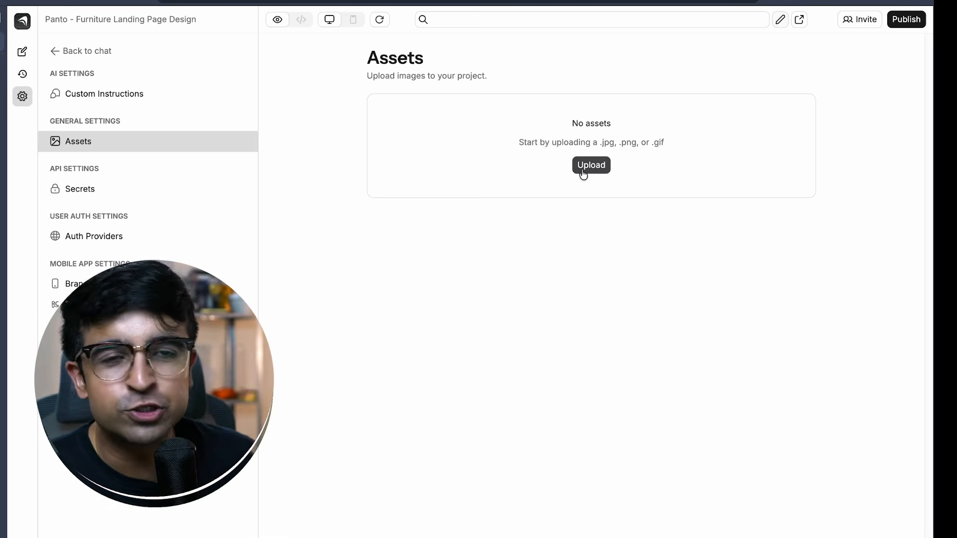
pyautogui.click(172, 245)
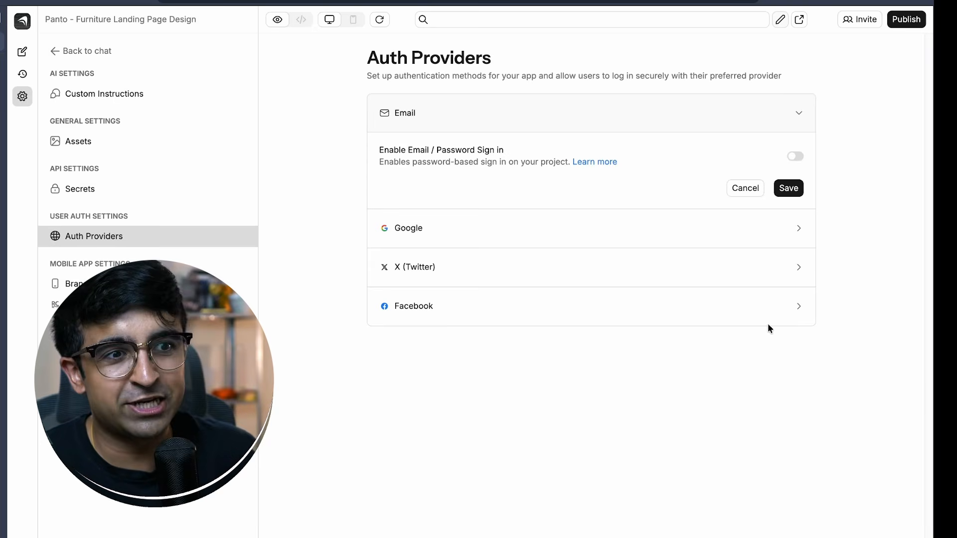
pyautogui.click(251, 305)
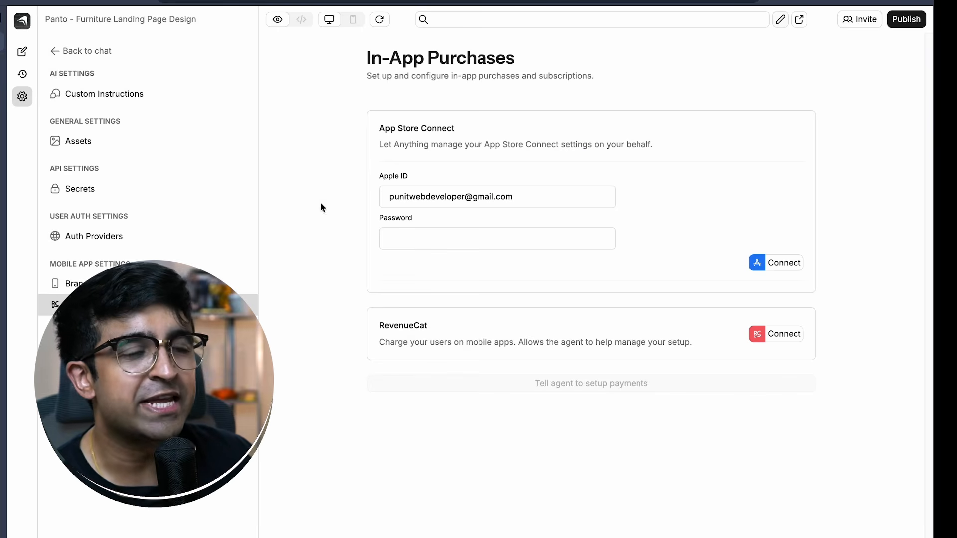